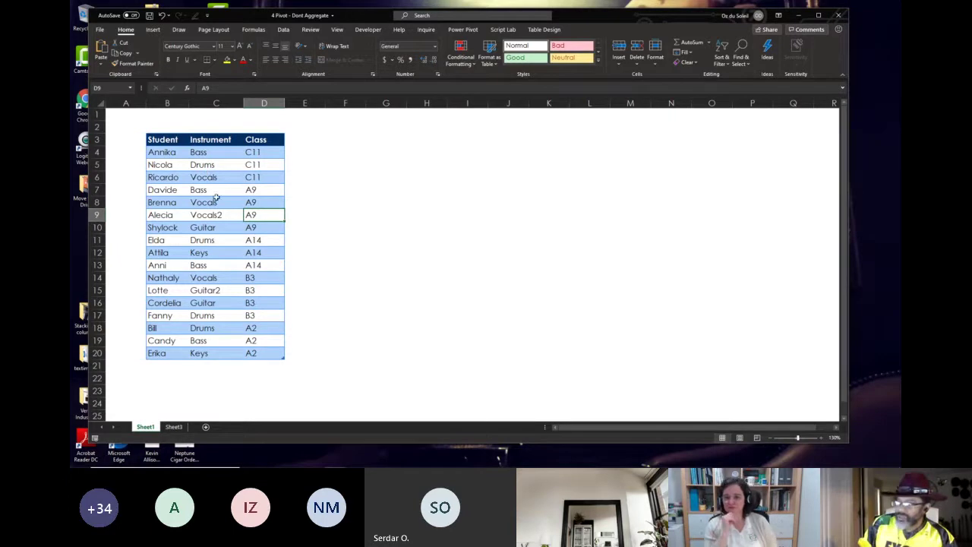
Step: Load the Student, Instrument and Class table into the Power Query Editor
left_click_drag(162, 152, 253, 177)
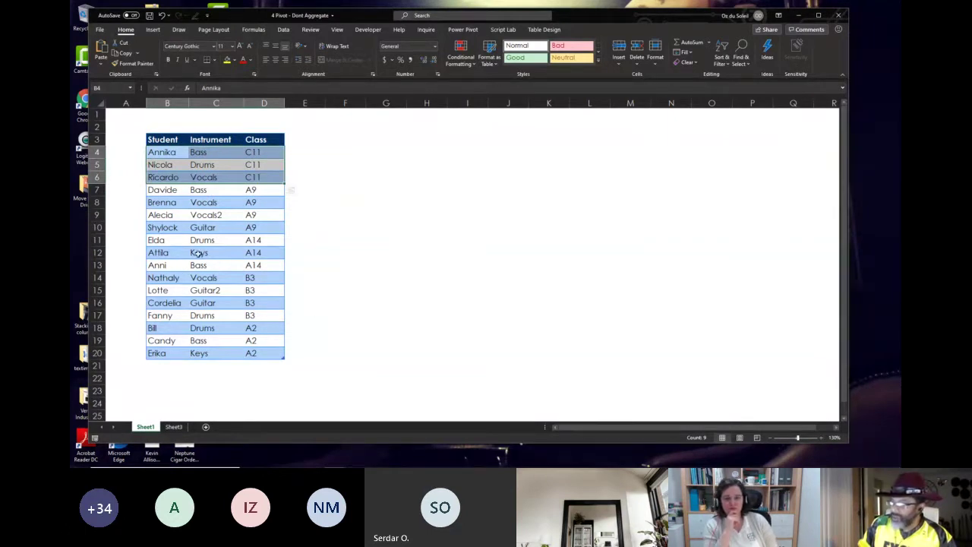
left_click_drag(177, 241, 258, 265)
left_click(213, 201)
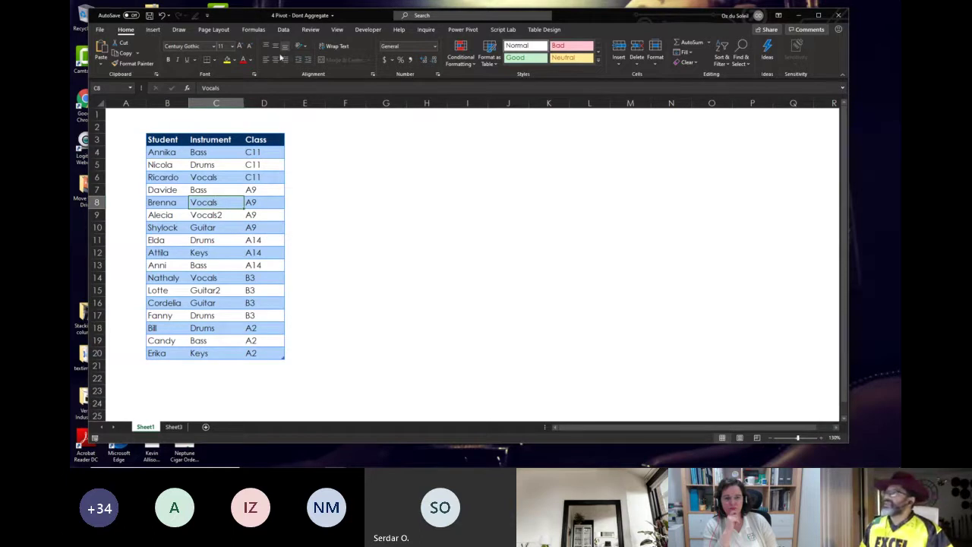
left_click(284, 28)
left_click(137, 62)
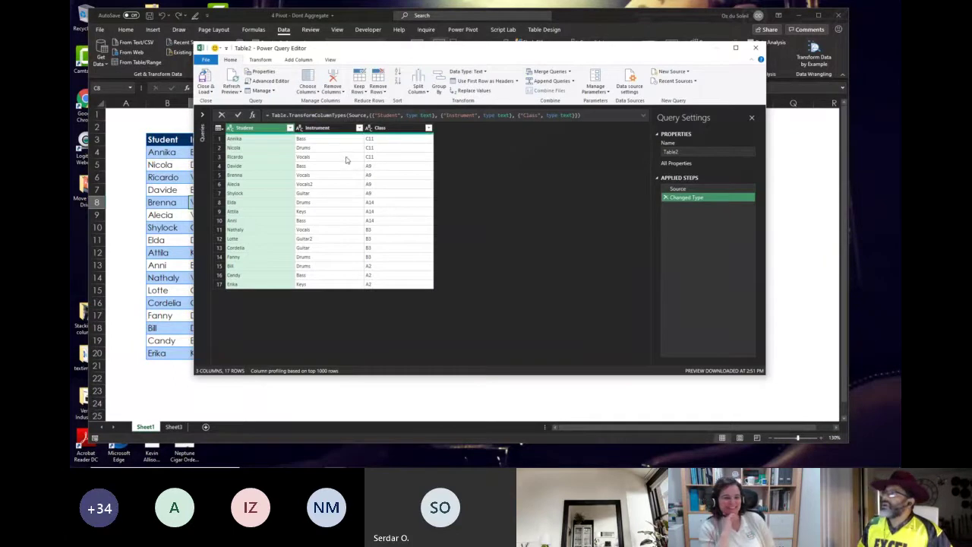
Step: Pivot the Class column using Student as the values column with the Don't Aggregate option
left_click(387, 131)
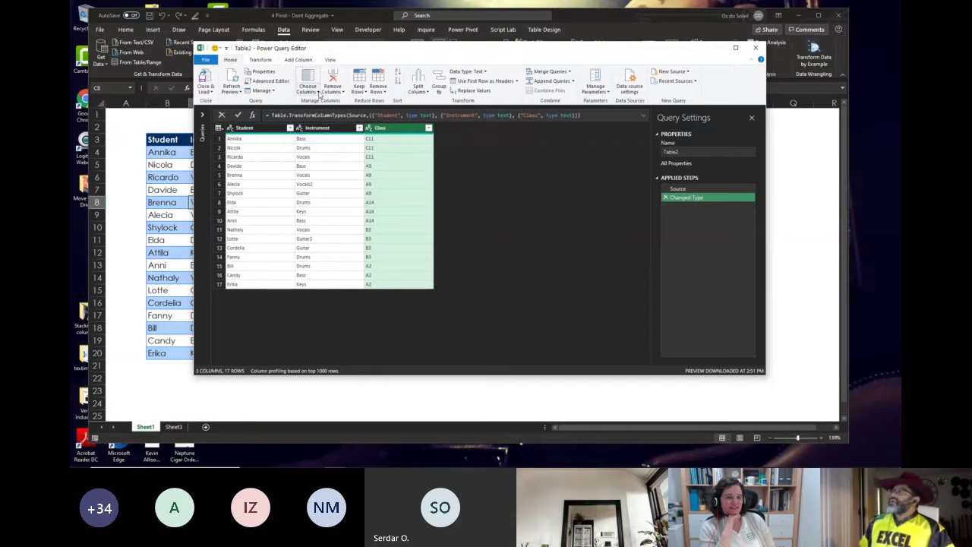
right_click(381, 131)
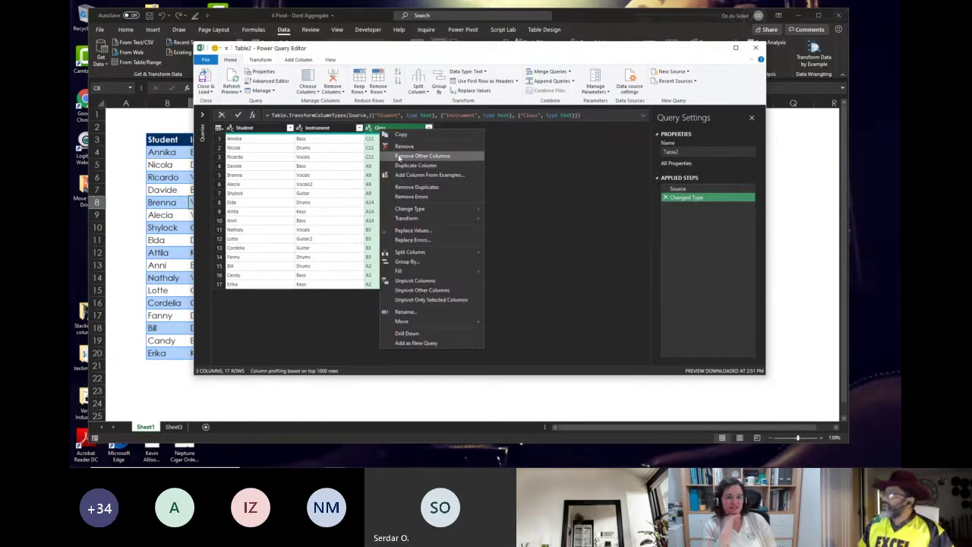
left_click(382, 131)
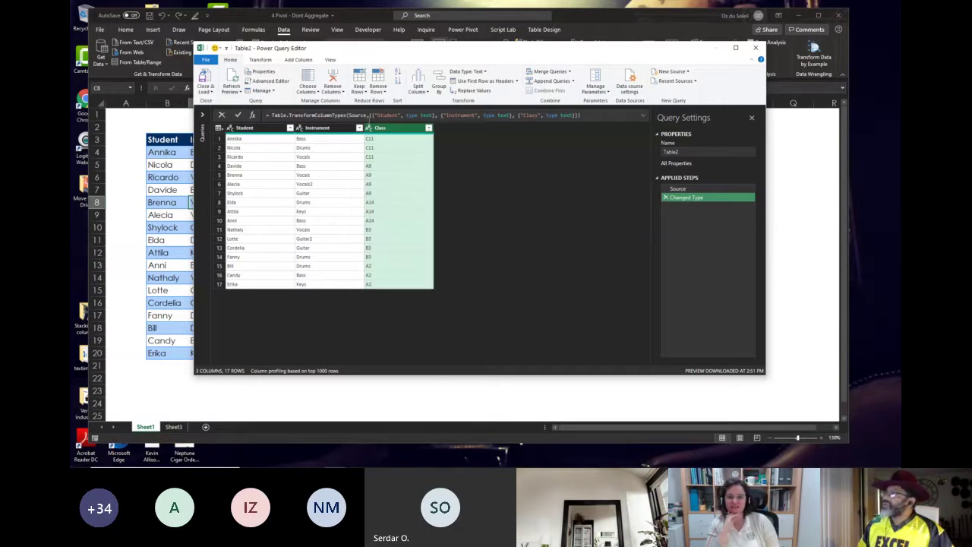
left_click(263, 61)
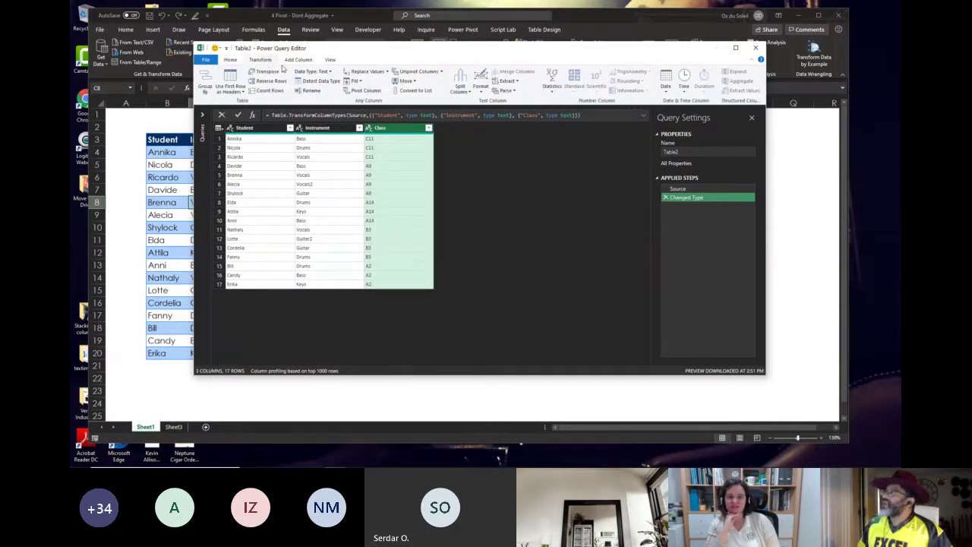
left_click(363, 92)
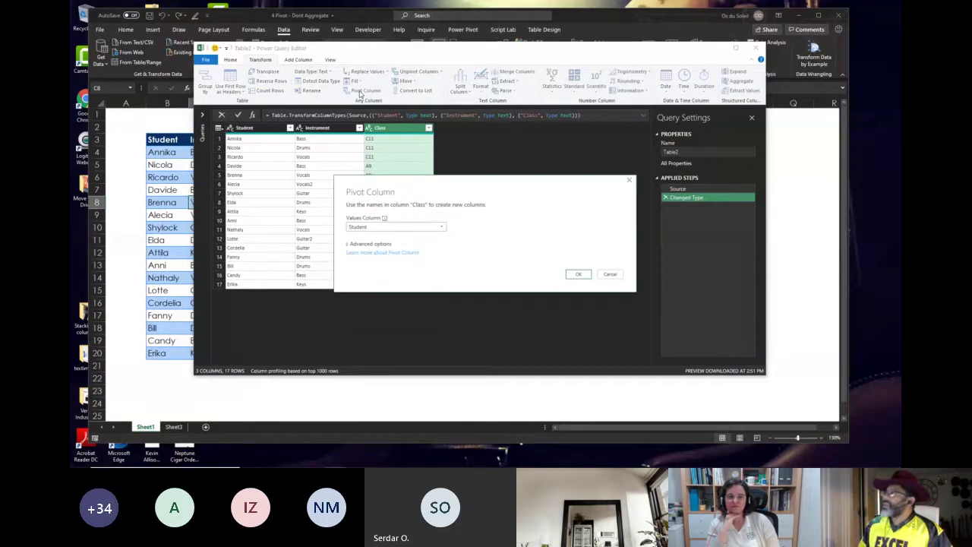
left_click(374, 245)
left_click(388, 262)
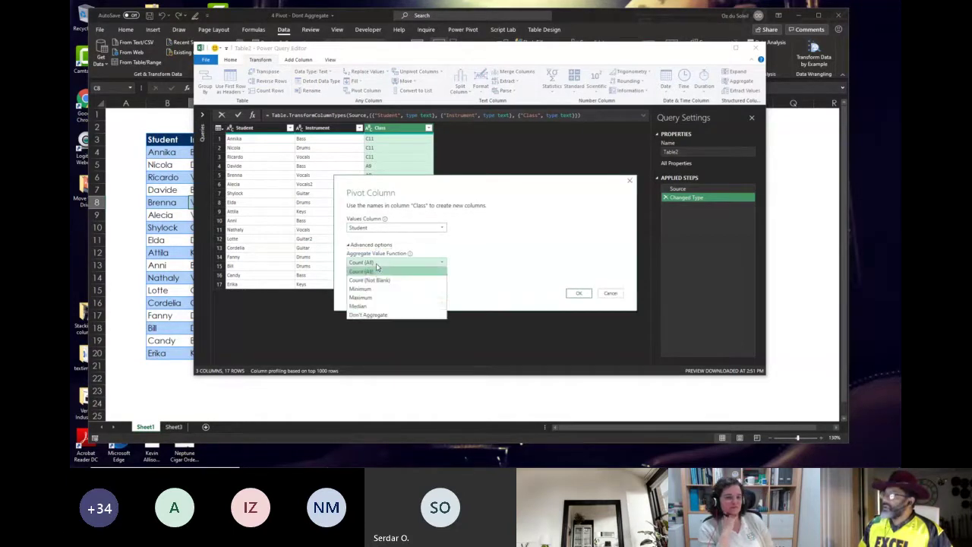
left_click(376, 316)
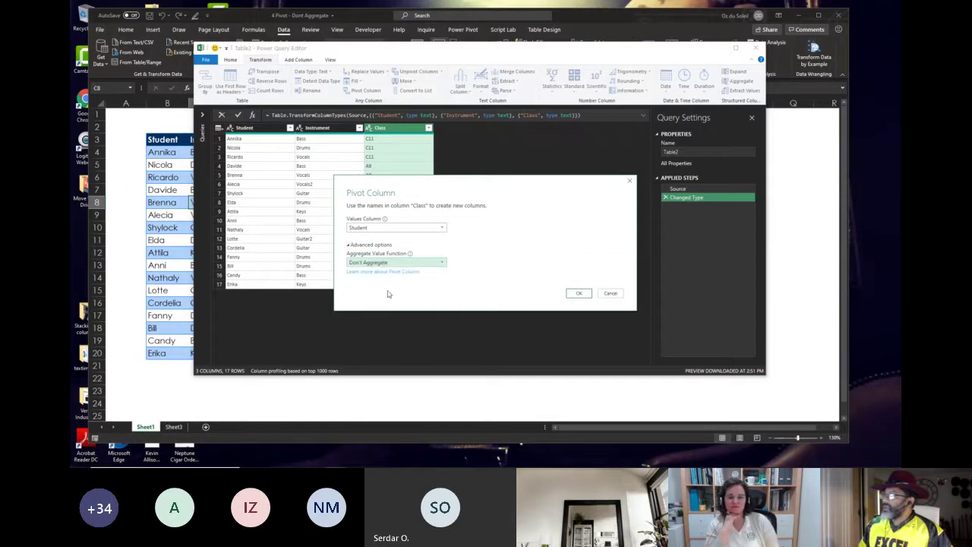
left_click(412, 229)
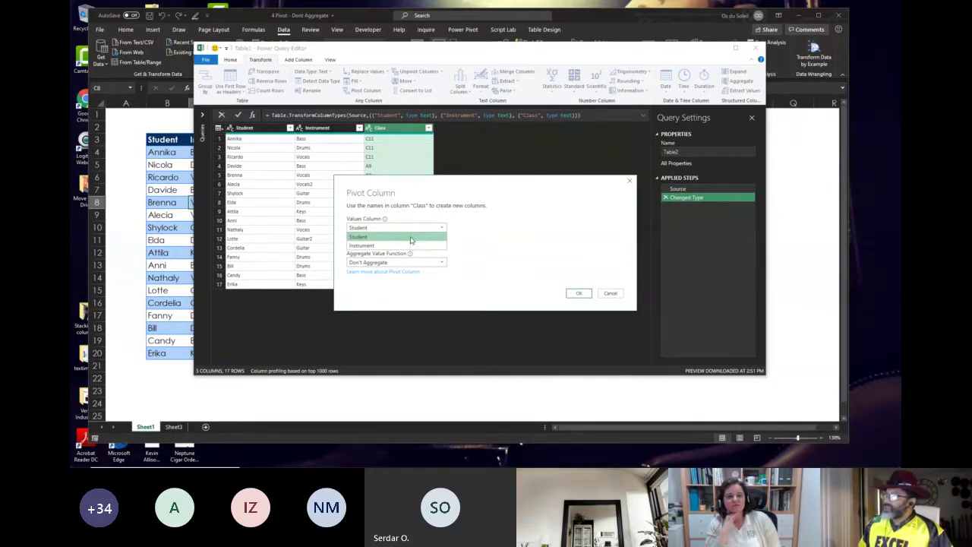
left_click(411, 237)
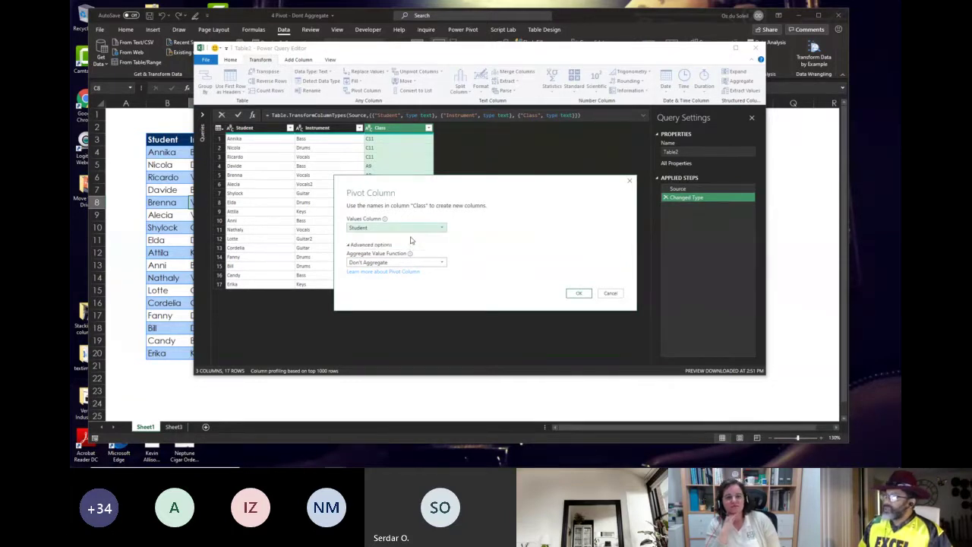
left_click(575, 294)
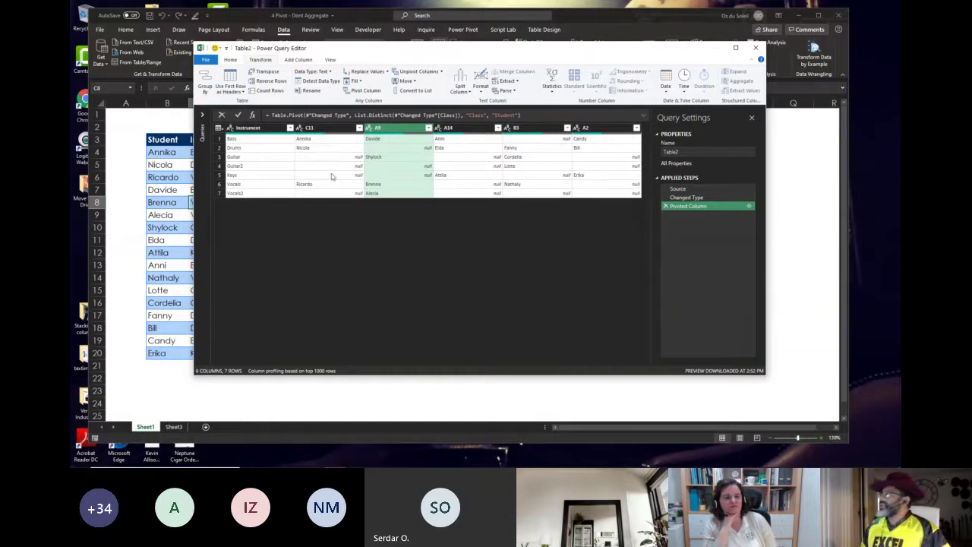
Step: Close and load the pivoted query as a table in the existing worksheet, starting at cell H3
left_click(206, 59)
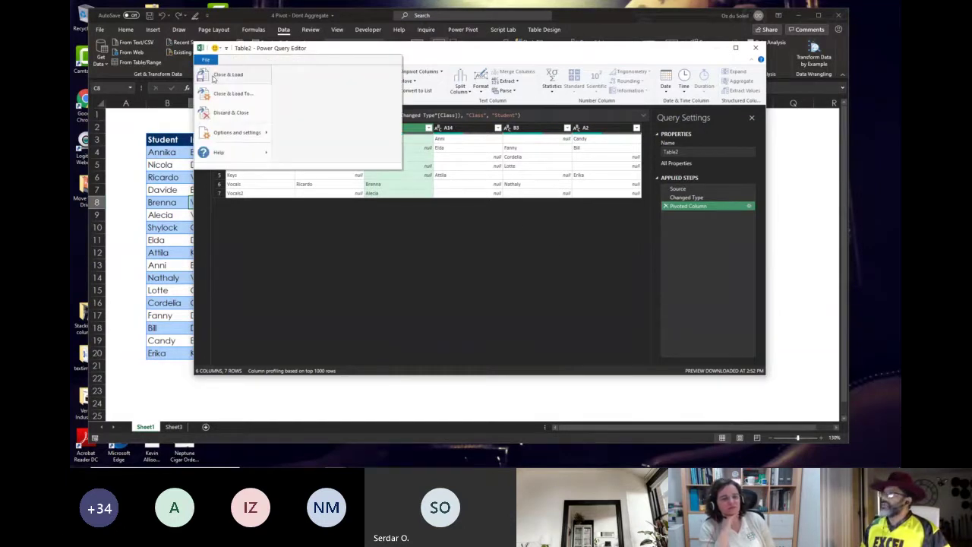
left_click(217, 94)
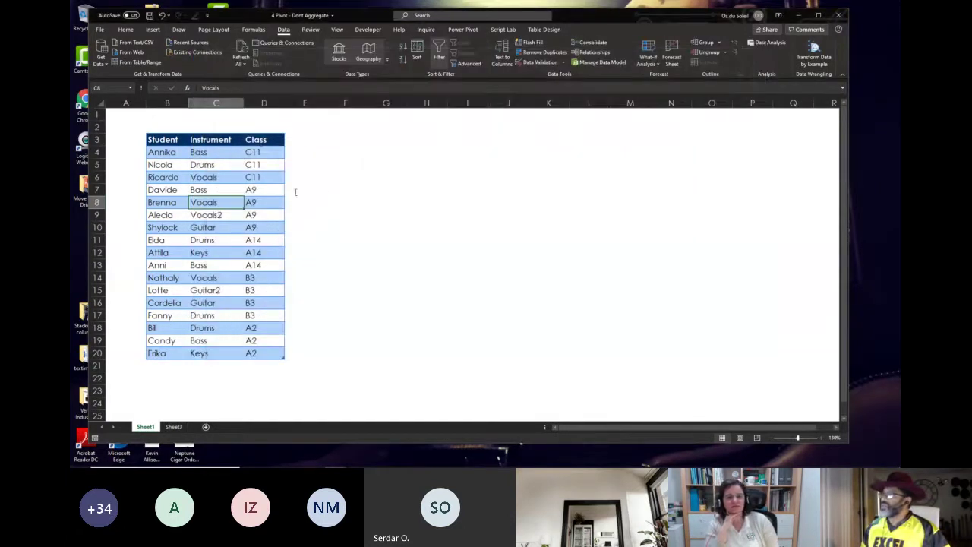
left_click(431, 205)
left_click(408, 139)
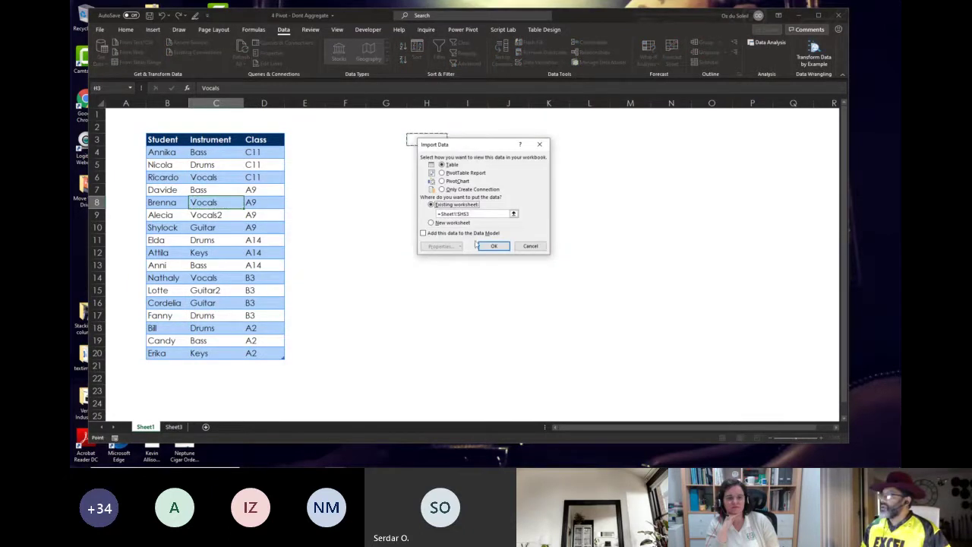
left_click(493, 247)
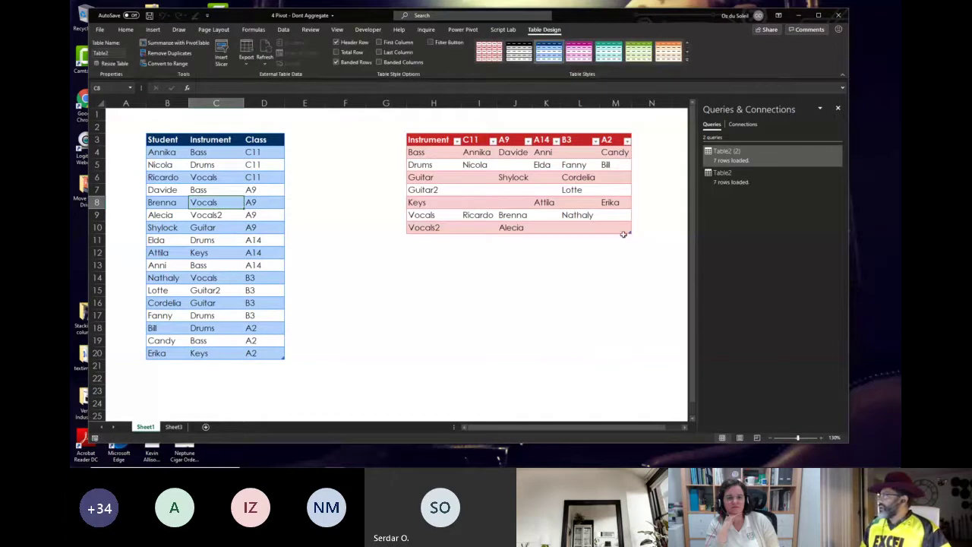
Step: Enlarge the sheet view to 150% and examine the B3 class column of the pivoted table
left_click(824, 438)
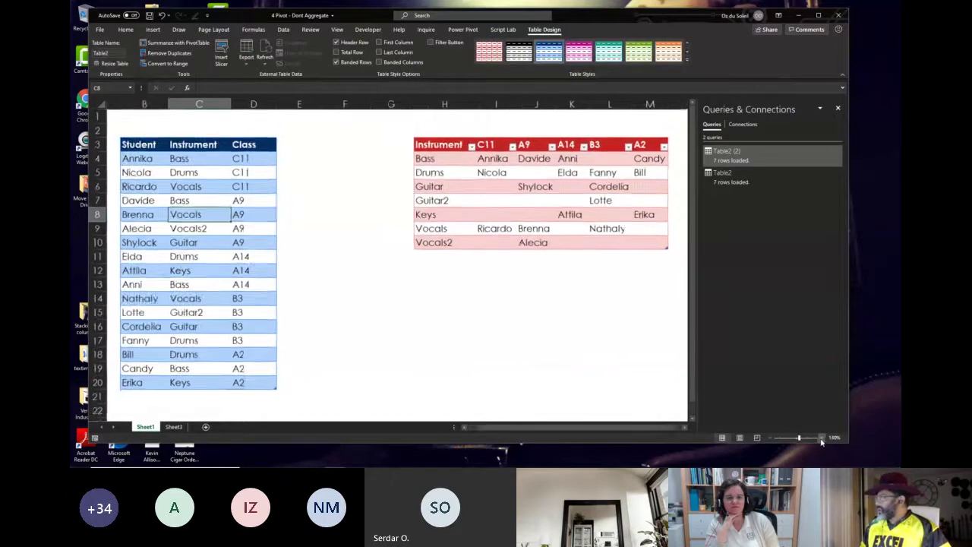
left_click(824, 438)
left_click_drag(599, 160, 609, 243)
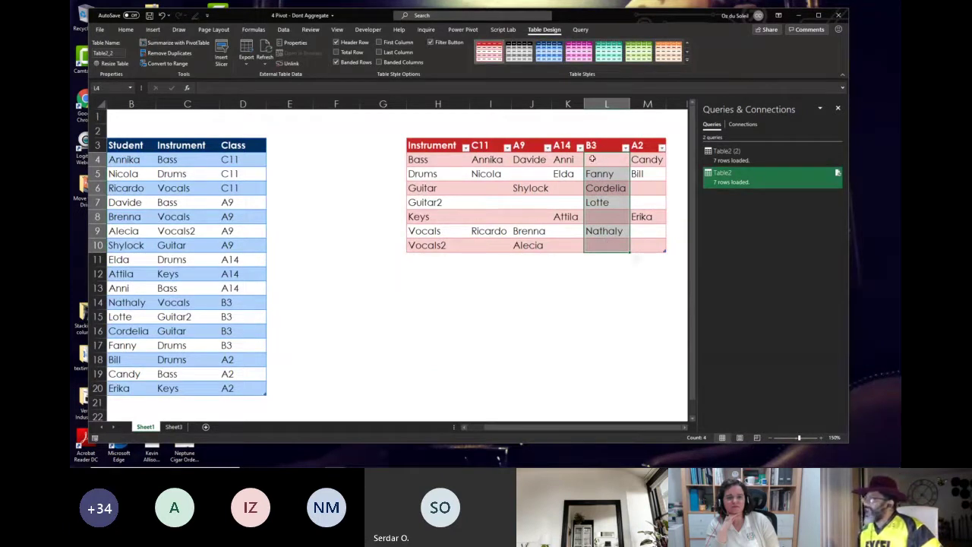
left_click(531, 272)
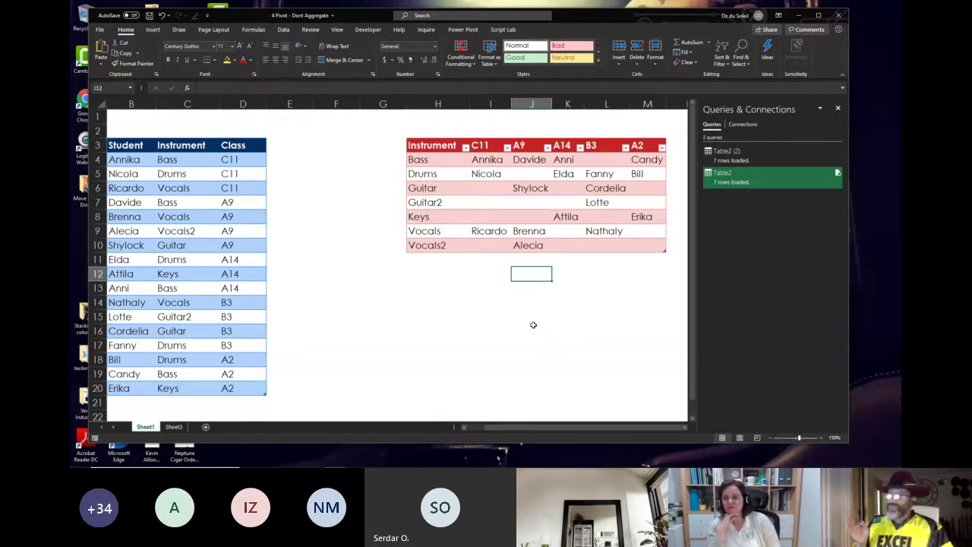
Step: Close the 4 Pivot - Dont Aggregate workbook without saving and switch to the 5 Join - Anti-Join workbook
left_click(836, 16)
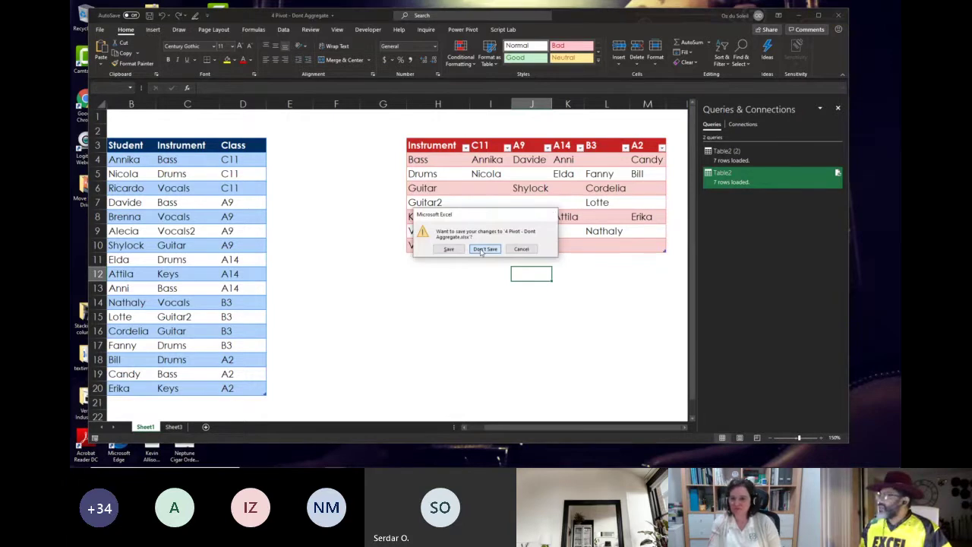
left_click(484, 249)
mouse_move(296, 466)
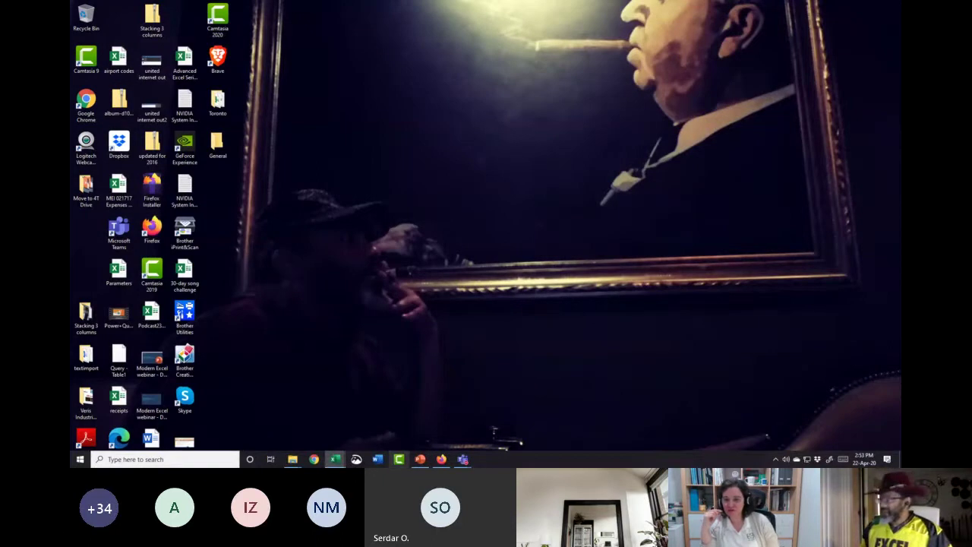
mouse_move(338, 462)
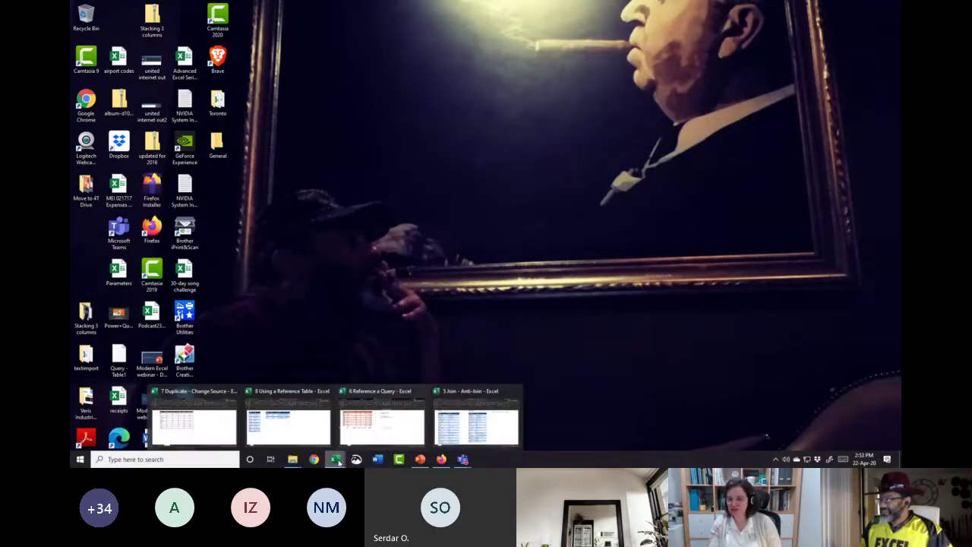
left_click(476, 425)
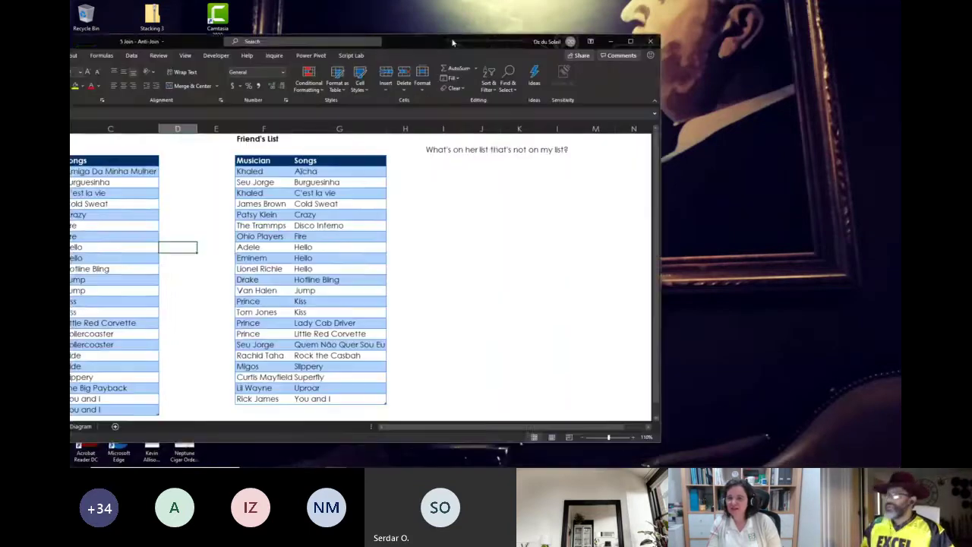
Step: Reposition and enlarge the workbook window, and auto-fit column B to its artist names
left_click_drag(453, 43, 605, 17)
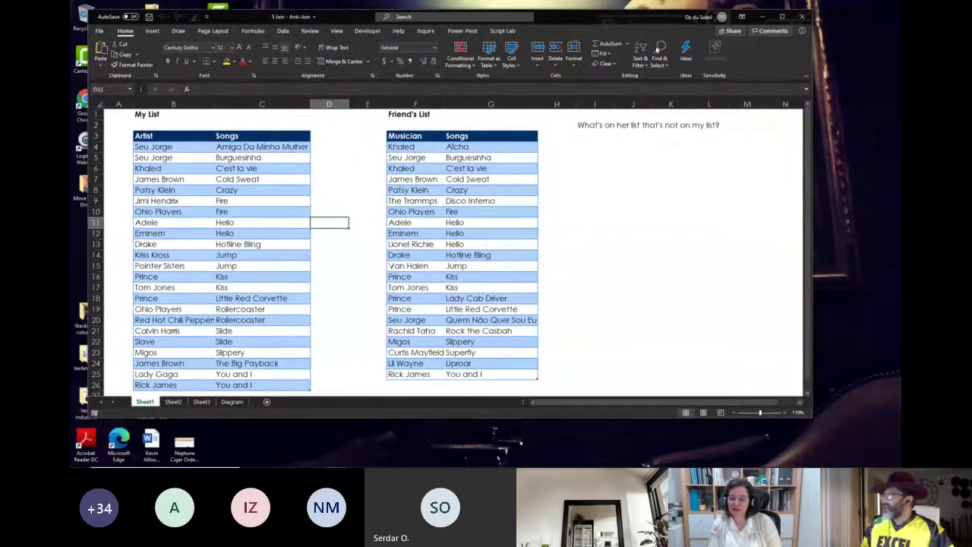
left_click_drag(818, 244, 879, 244)
left_click_drag(688, 420, 694, 459)
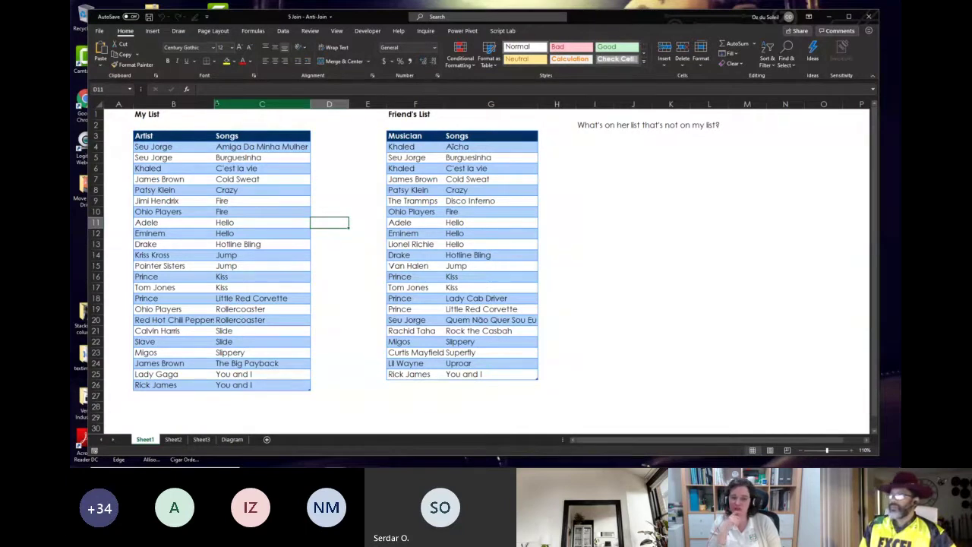
double_click(213, 104)
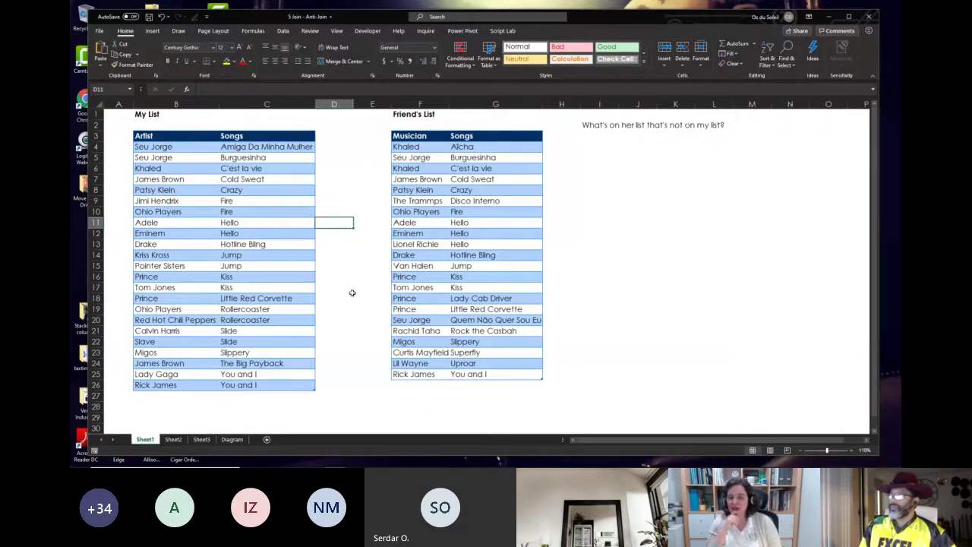
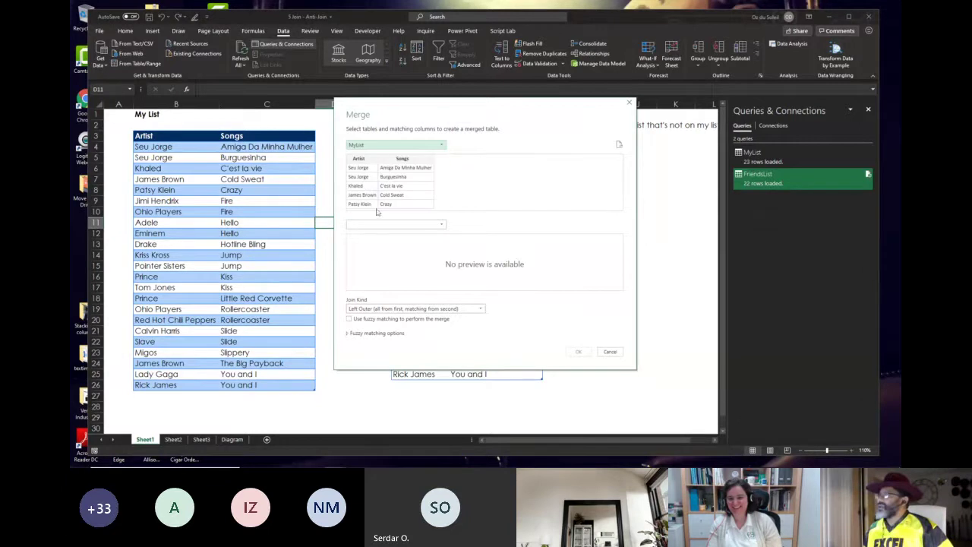
Step: Merge MyList with FriendsList using a Right Anti join, matching Artist to Musician and Songs to Songs
left_click(379, 234)
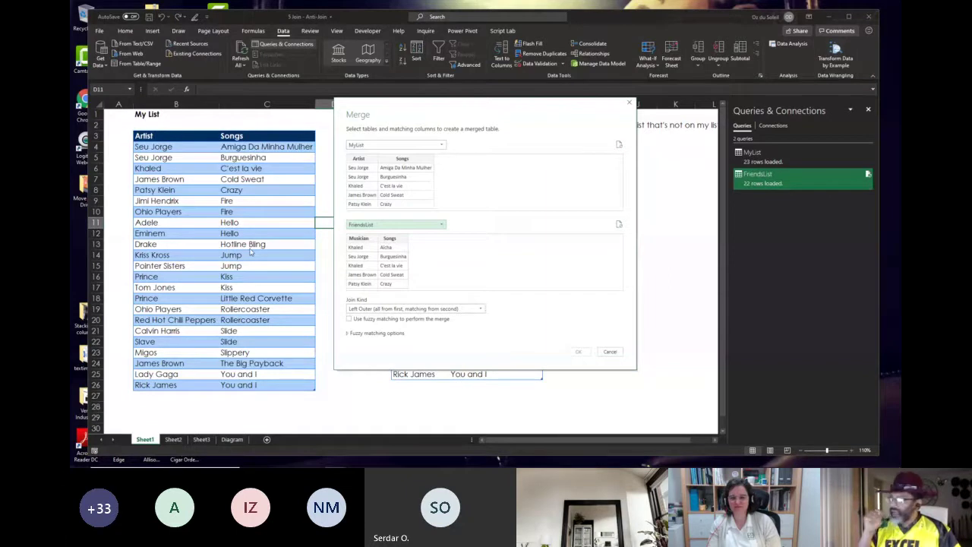
left_click(360, 240)
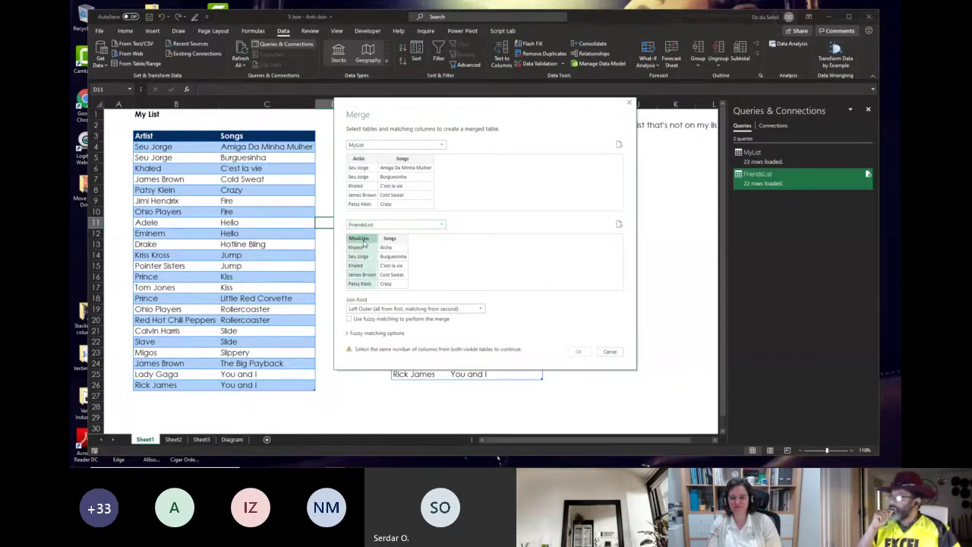
left_click(360, 159)
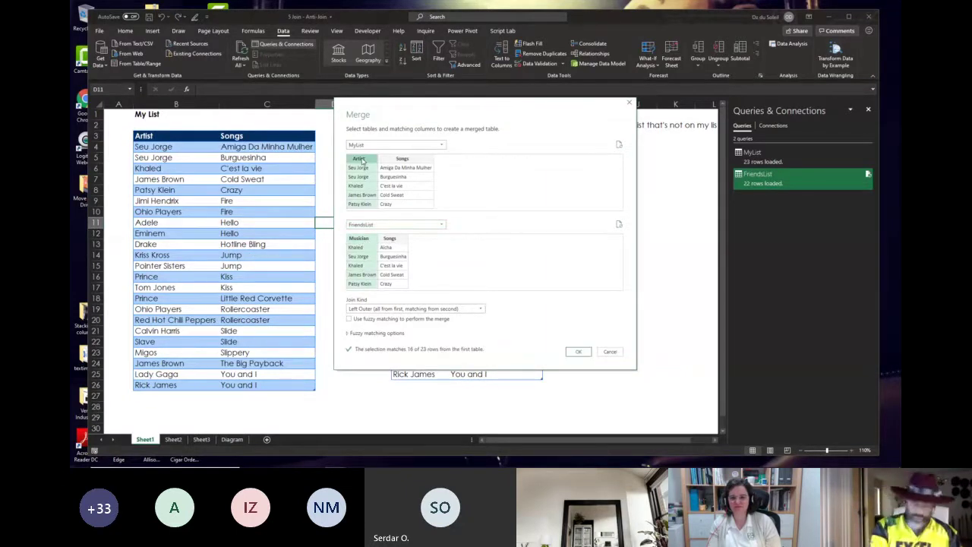
left_click(402, 158, "ctrl")
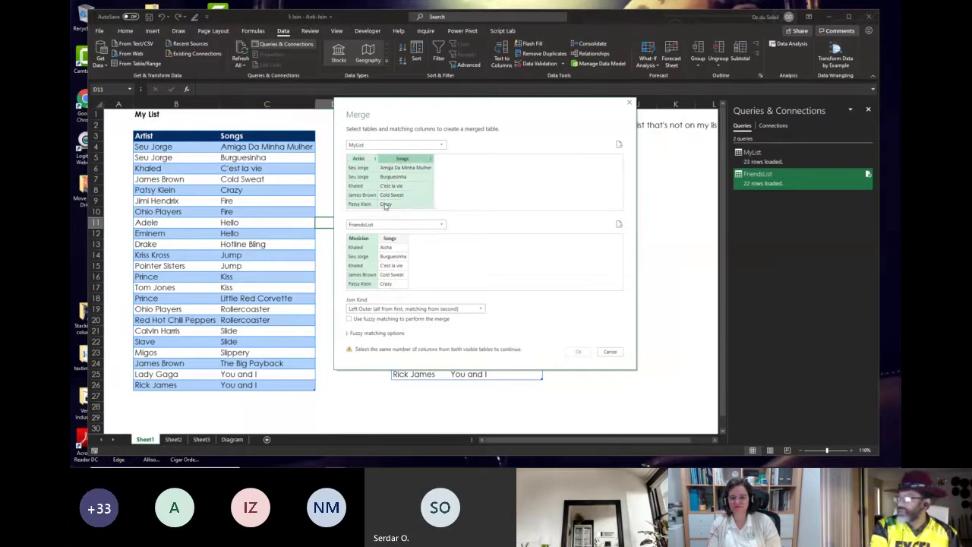
left_click(392, 241, "ctrl")
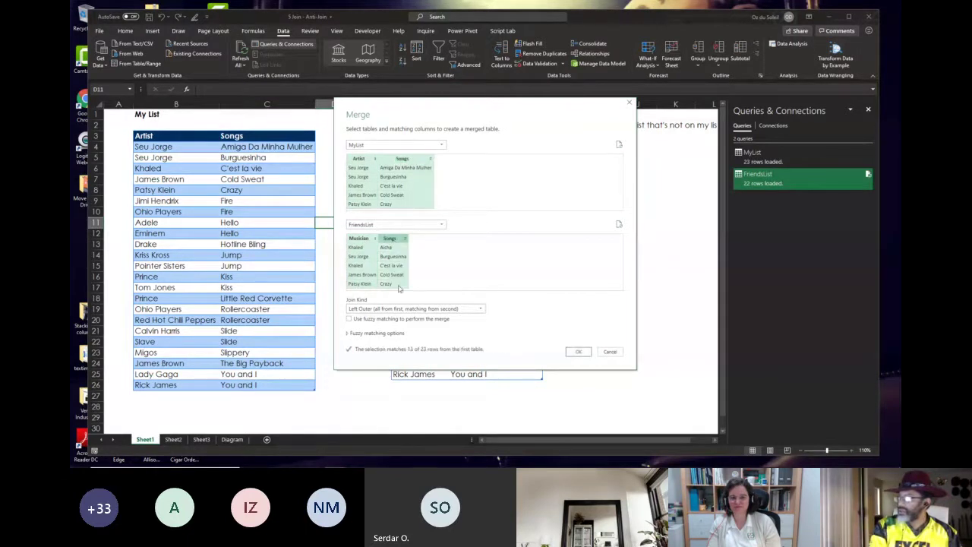
left_click(465, 311)
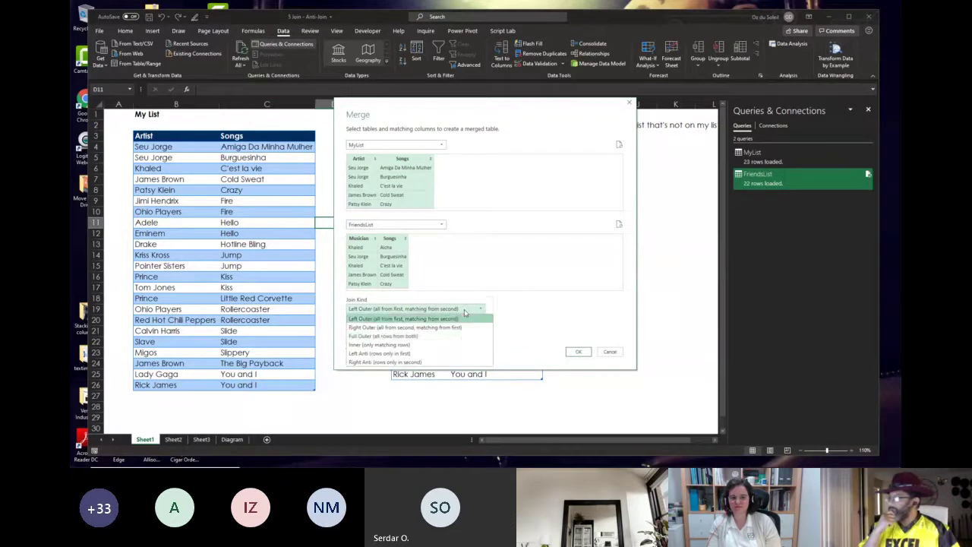
left_click(455, 362)
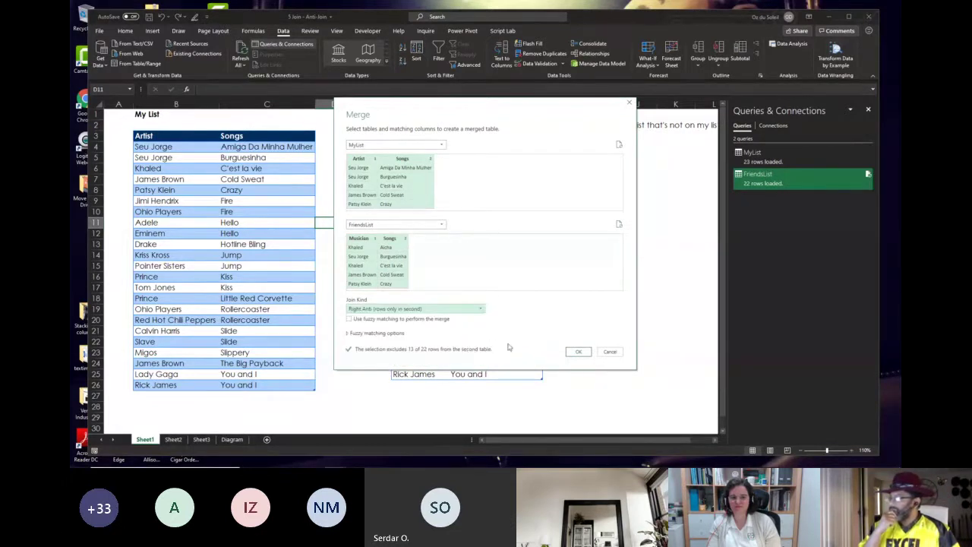
left_click(579, 353)
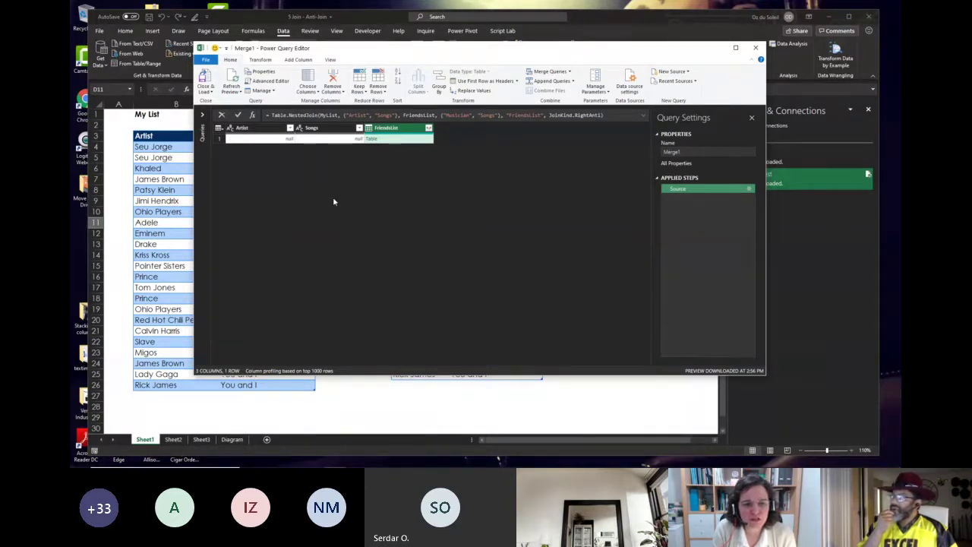
Step: Keep only the FriendsList column and expand it into Musician and Songs without the original column name as prefix
right_click(393, 129)
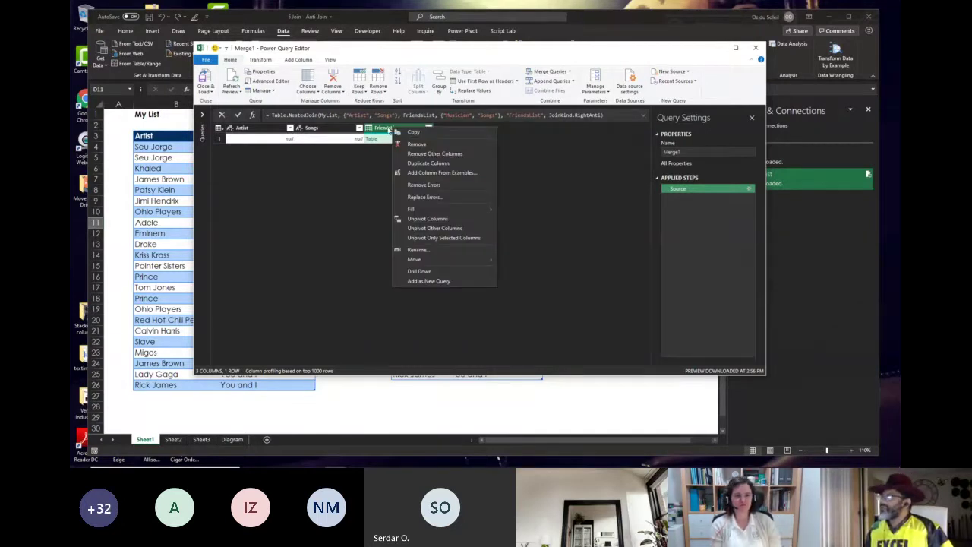
left_click(425, 153)
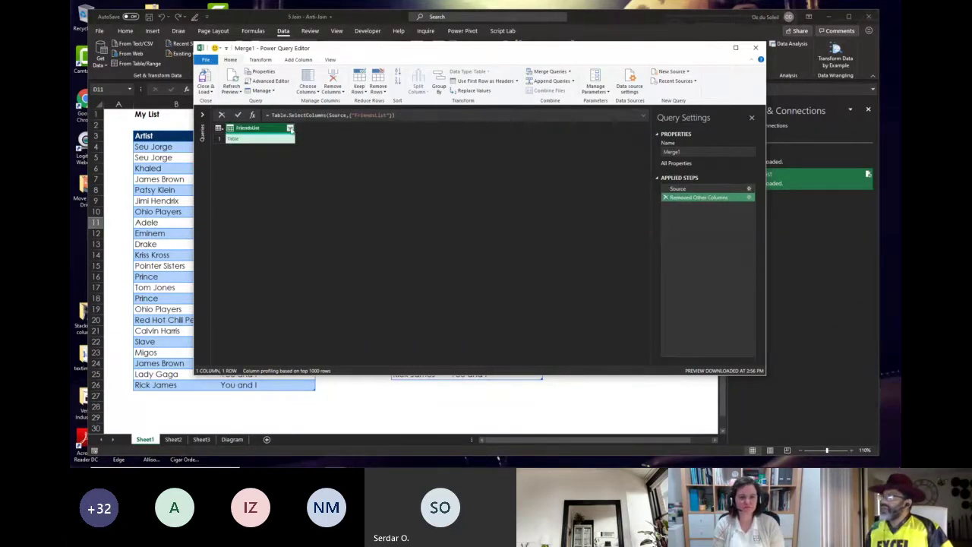
left_click(290, 129)
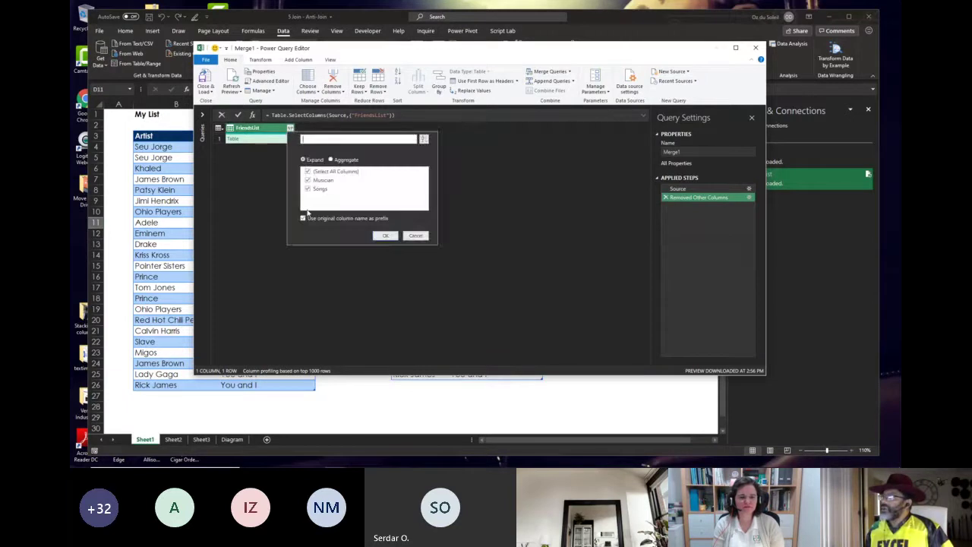
left_click(386, 236)
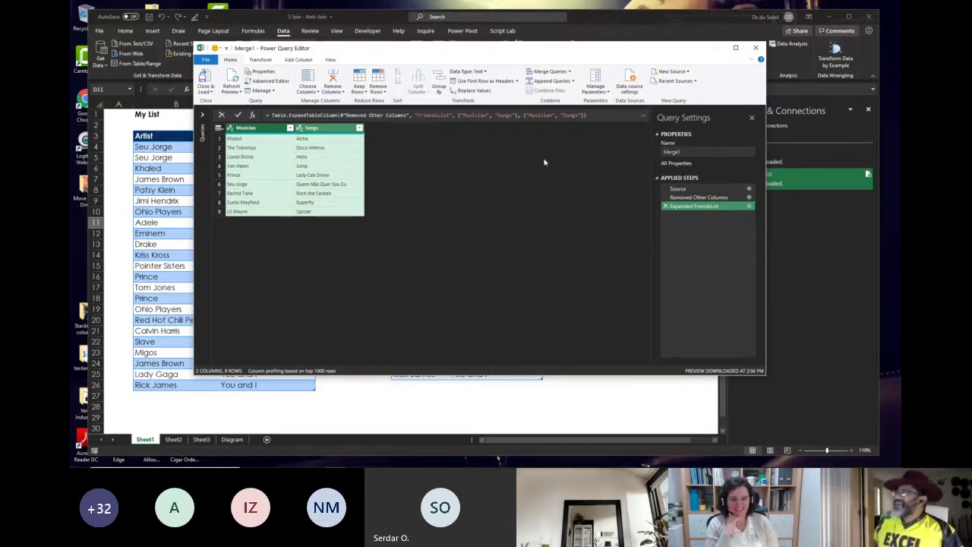
Step: Close the query editor discarding its changes, and close the 5 Join - Anti-Join workbook without saving
left_click(754, 49)
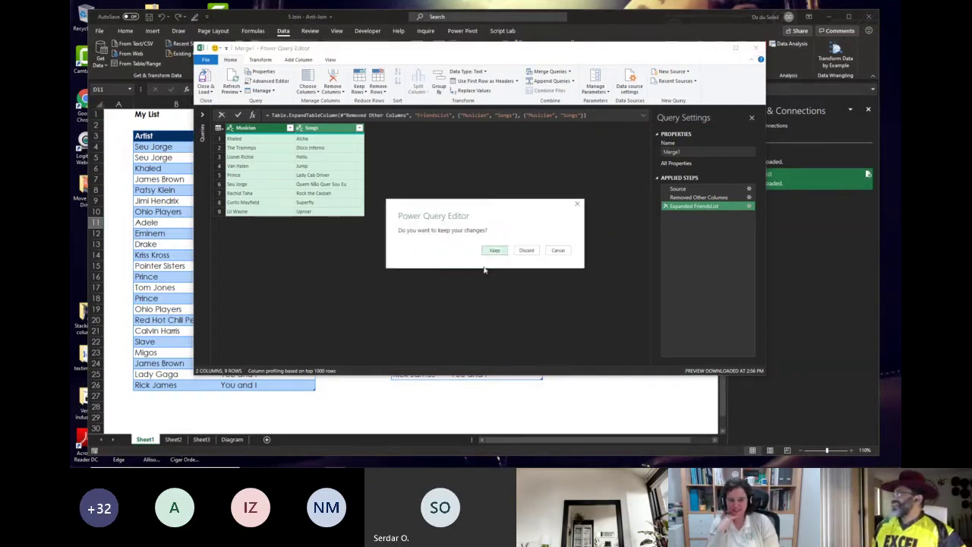
left_click(525, 251)
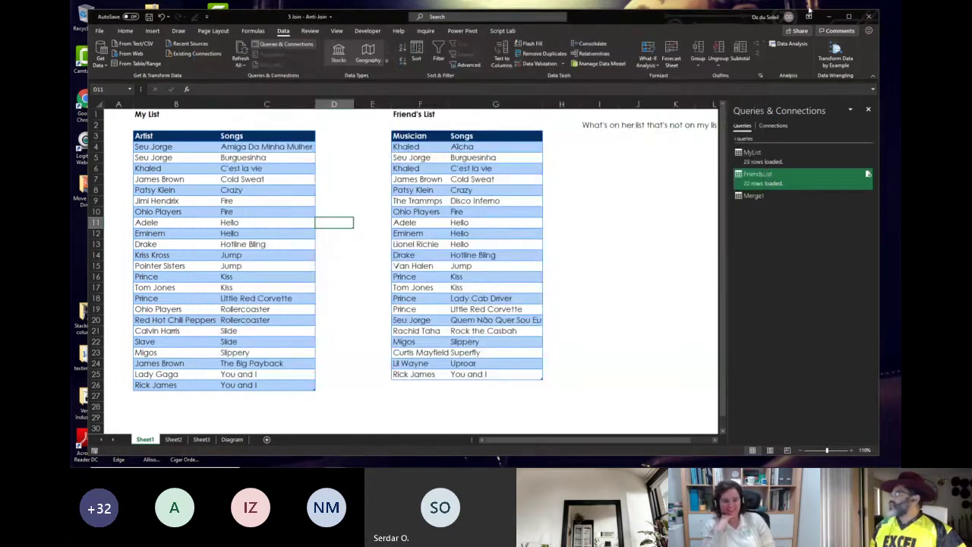
left_click(869, 16)
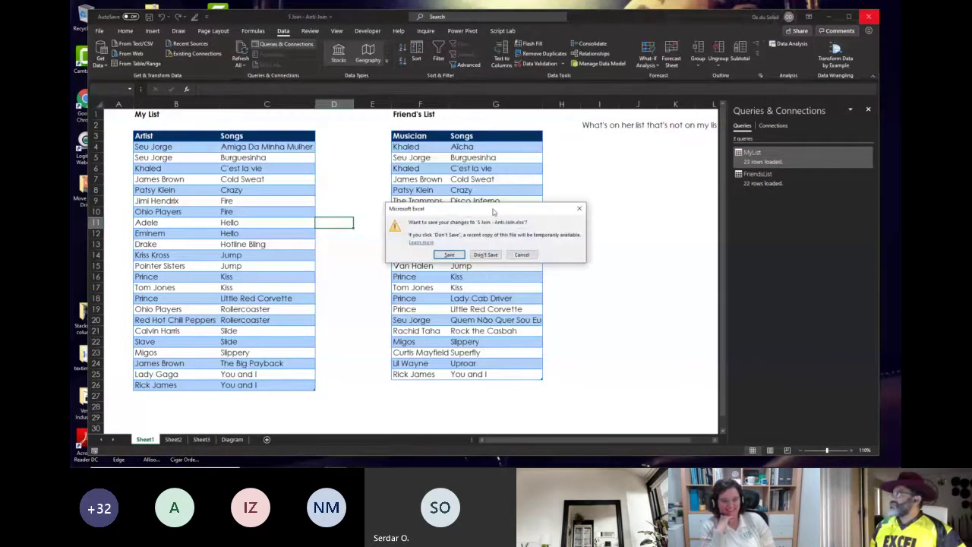
left_click(487, 255)
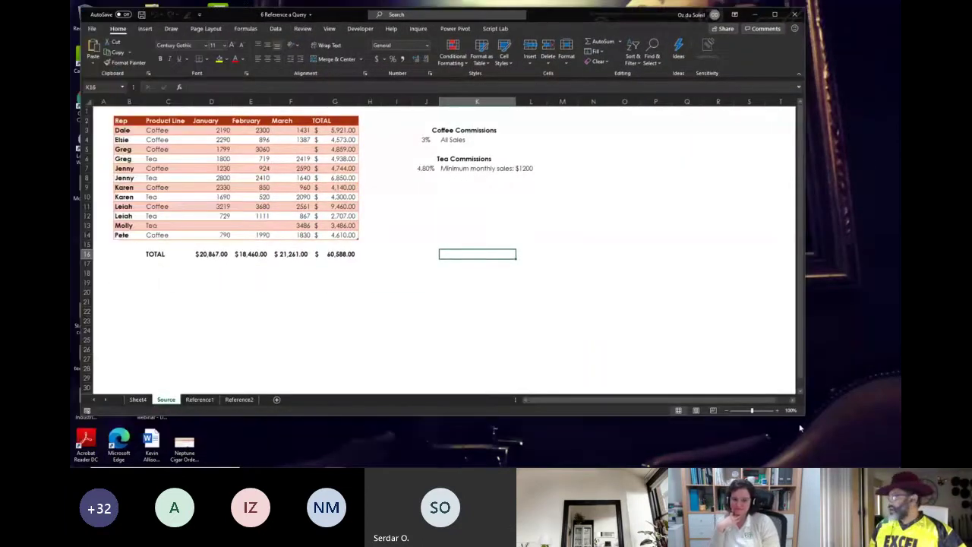
Step: Enlarge the 6 Reference a Query window, zoom the Source sheet to 130%, and widen the January and February columns to show their totals
left_click_drag(812, 419, 881, 455)
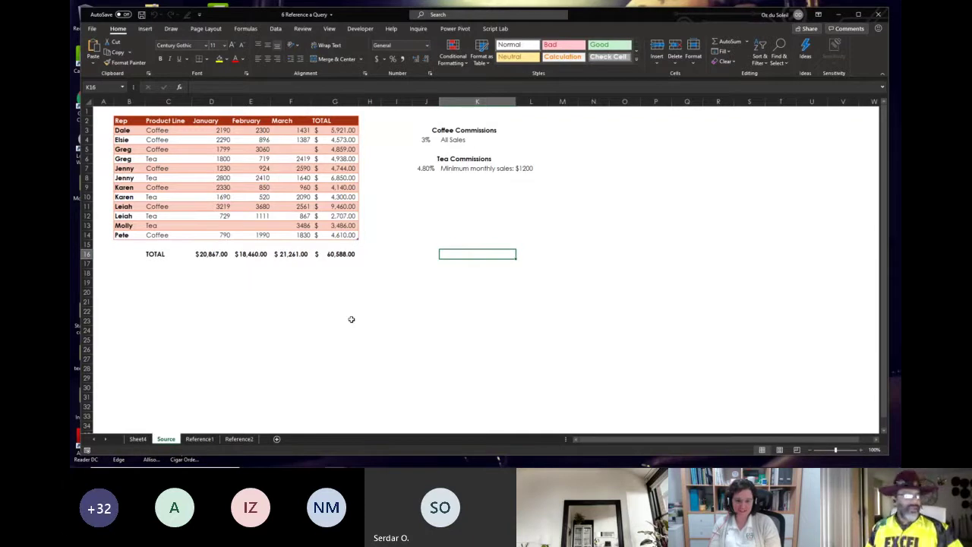
left_click(860, 451)
left_click(861, 451)
left_click(861, 451)
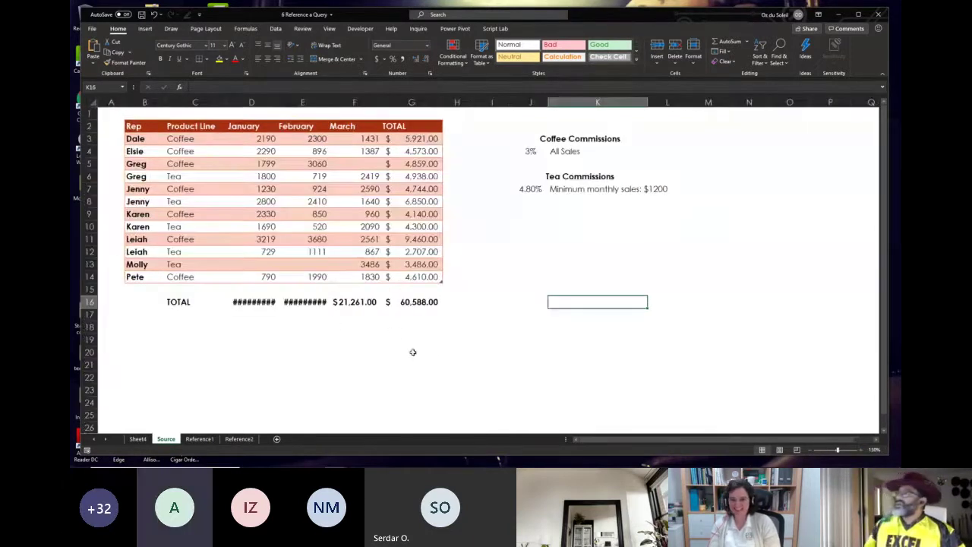
left_click_drag(277, 103, 279, 103)
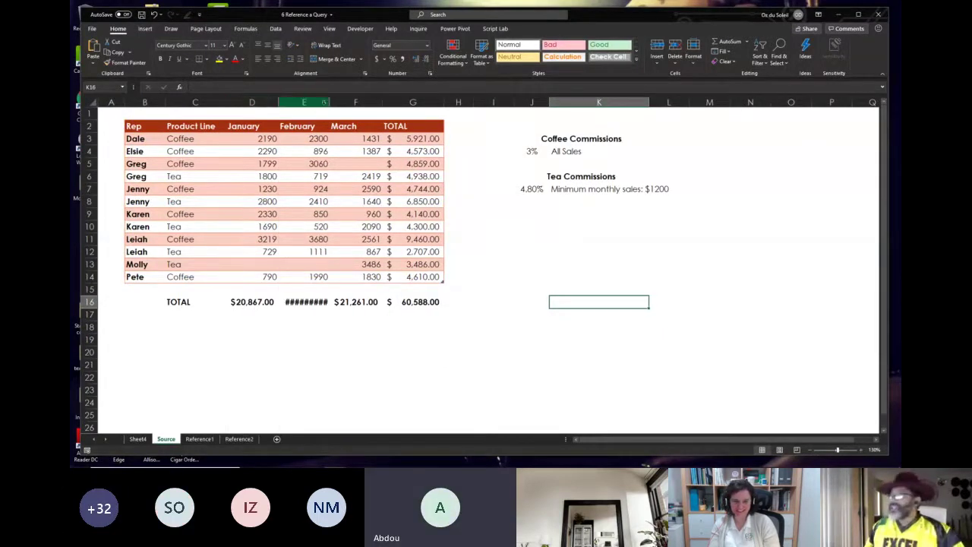
left_click_drag(328, 103, 329, 102)
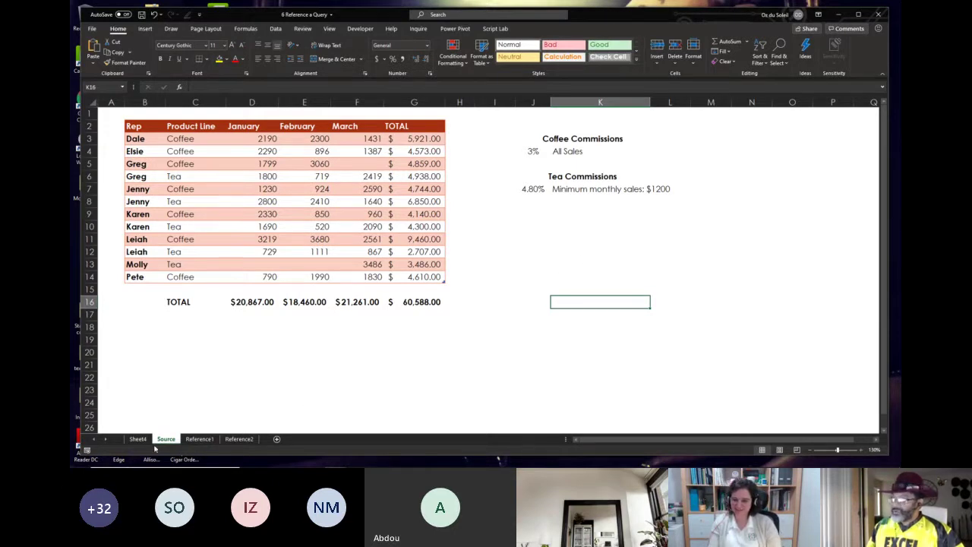
Step: Show the workbook's queries and open the Sales query in the Power Query Editor
left_click(273, 30)
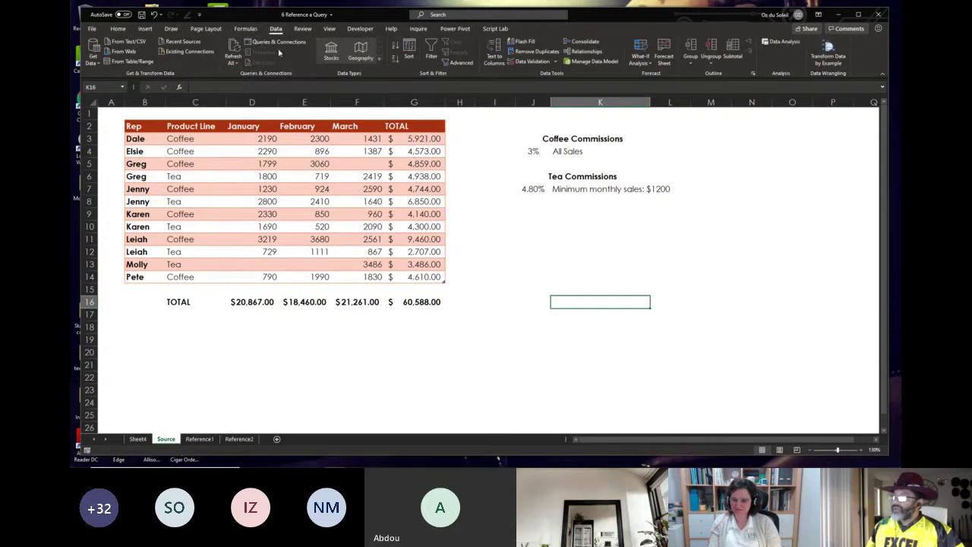
left_click(277, 41)
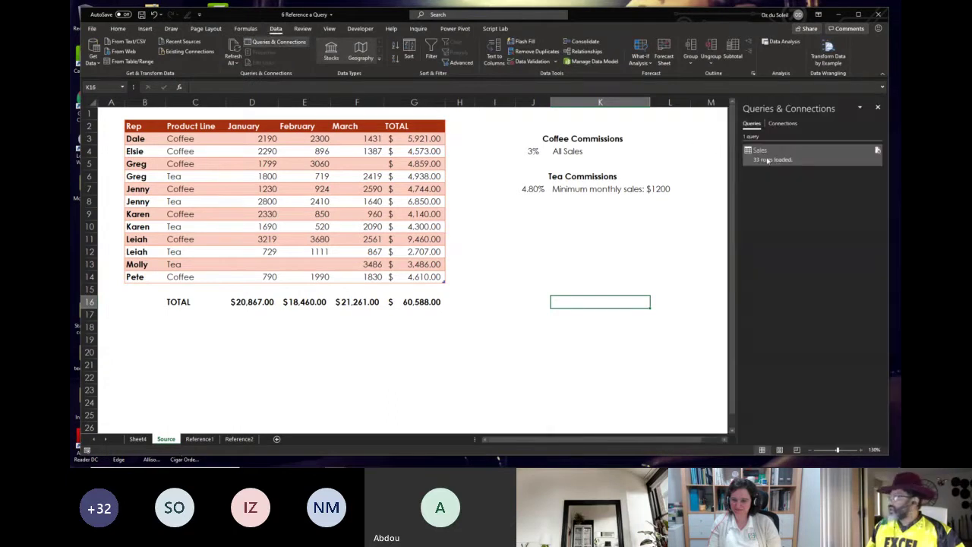
mouse_move(877, 150)
left_click(498, 277)
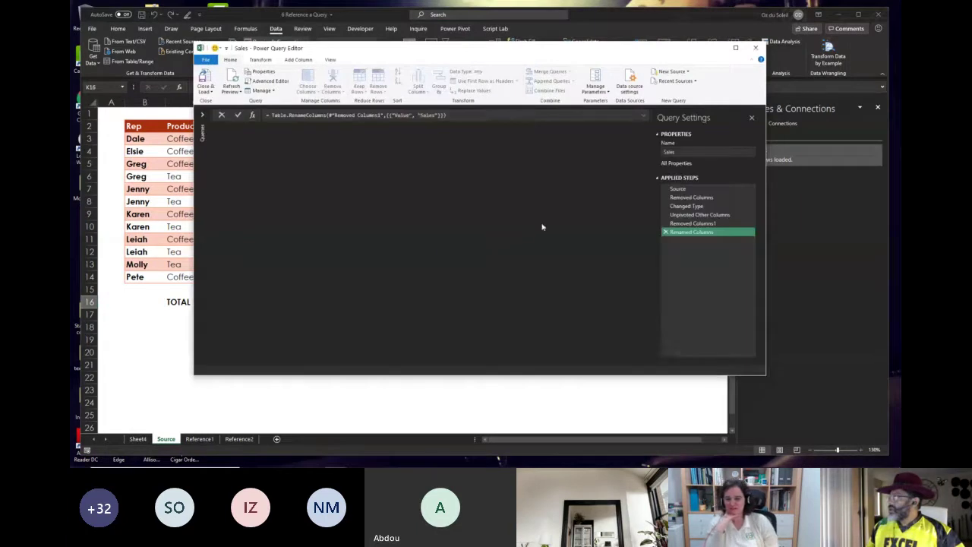
Step: Review the Sales query's applied steps from Source through Removed Columns and Unpivoted Other Columns to Renamed Columns
left_click(676, 188)
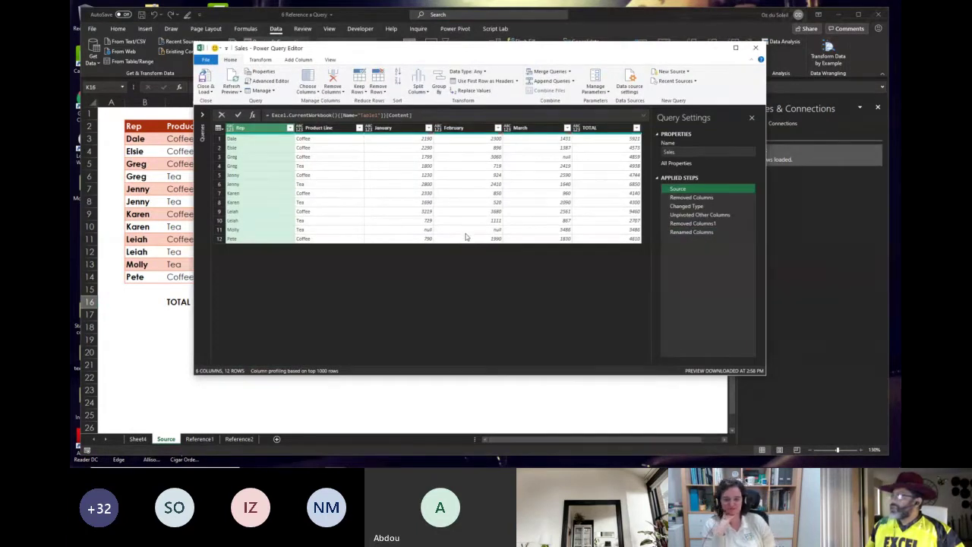
left_click_drag(677, 206, 687, 199)
left_click(691, 197)
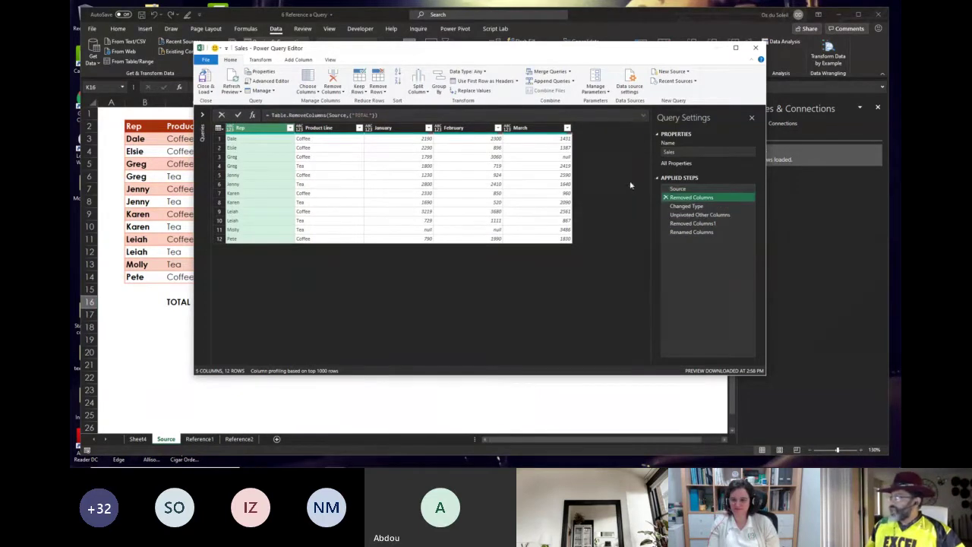
left_click(684, 215)
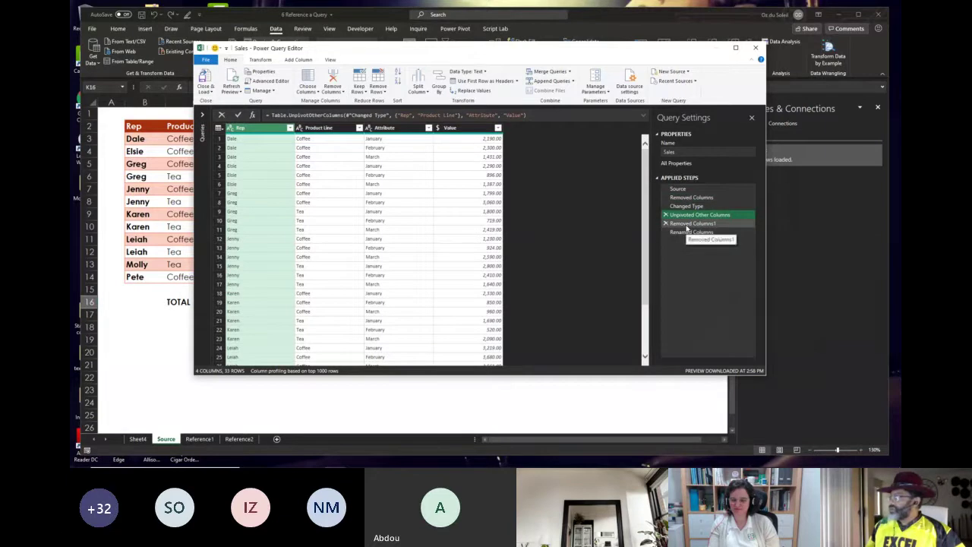
left_click(688, 225)
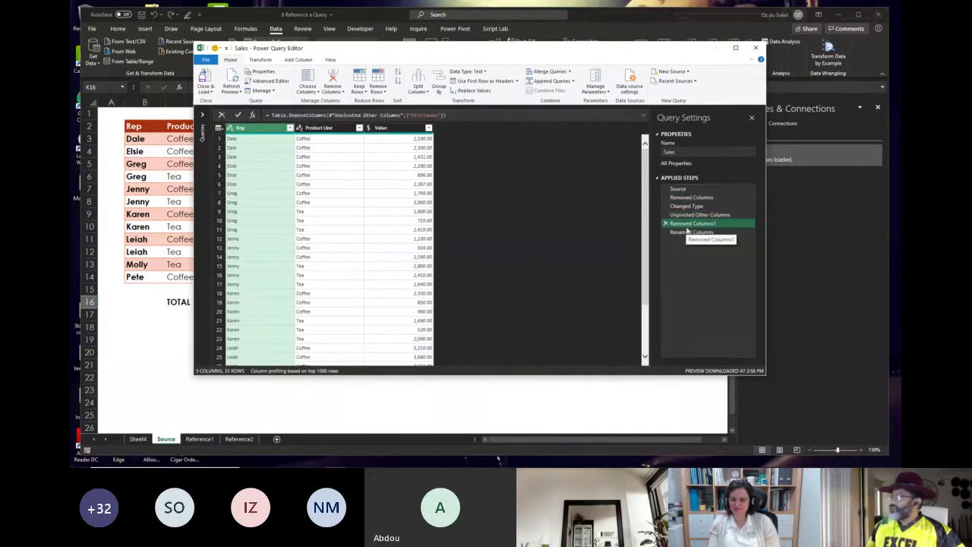
left_click(690, 232)
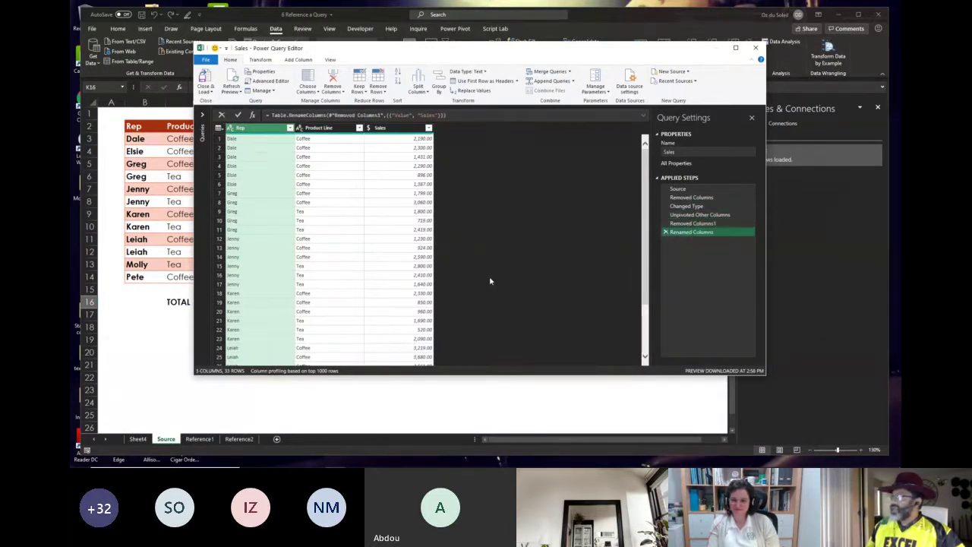
Step: Create a new query that references the Sales query and name it Coffee
left_click(202, 115)
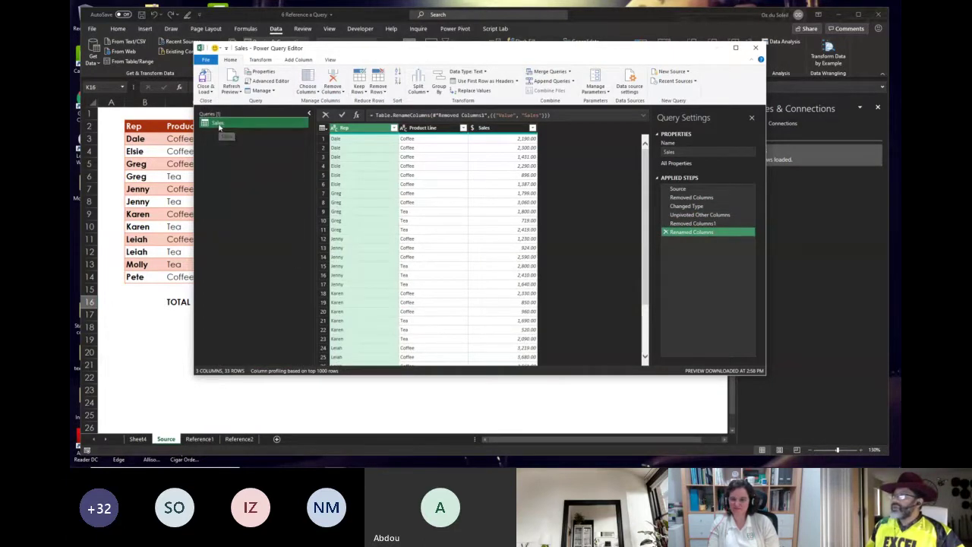
right_click(219, 126)
left_click(246, 183)
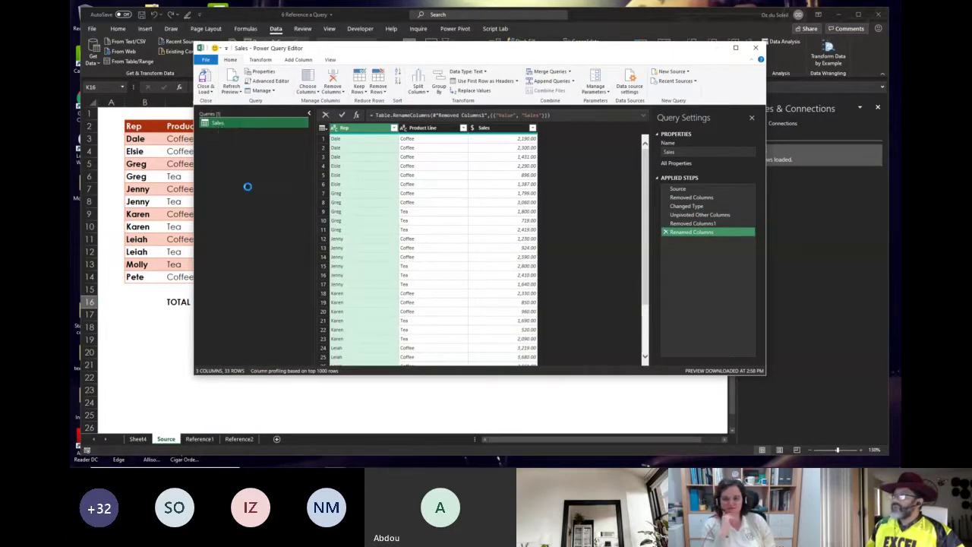
left_click(685, 152)
left_click_drag(685, 152, 615, 174)
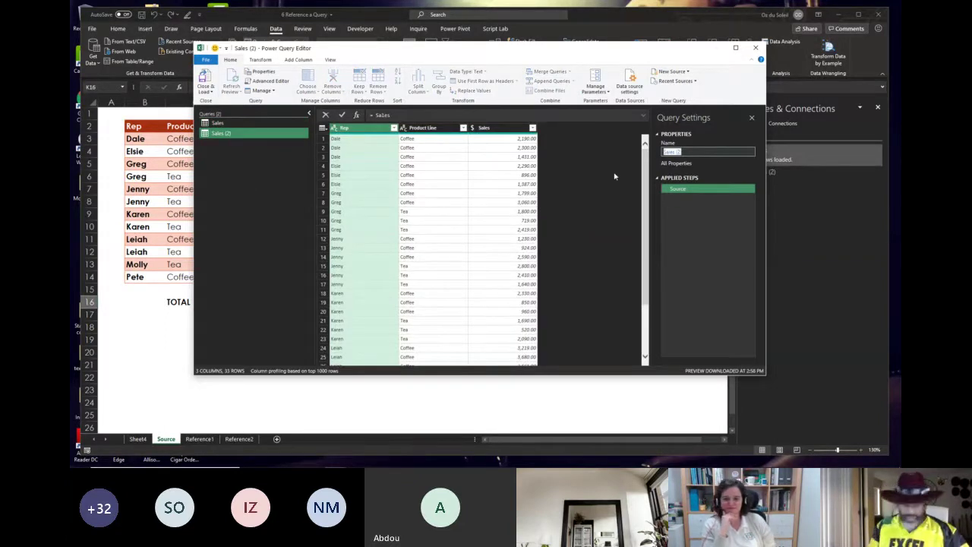
type("Coff")
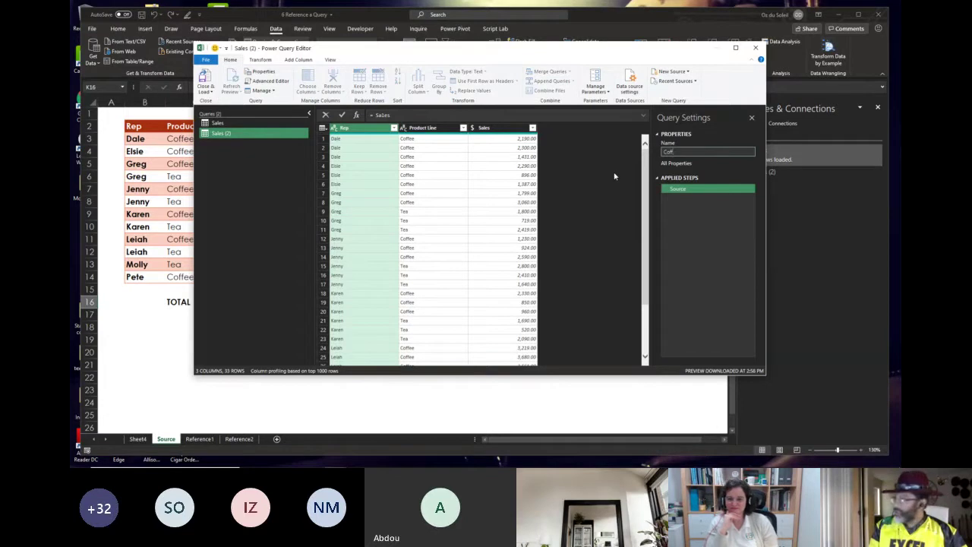
type("ee")
key("Return")
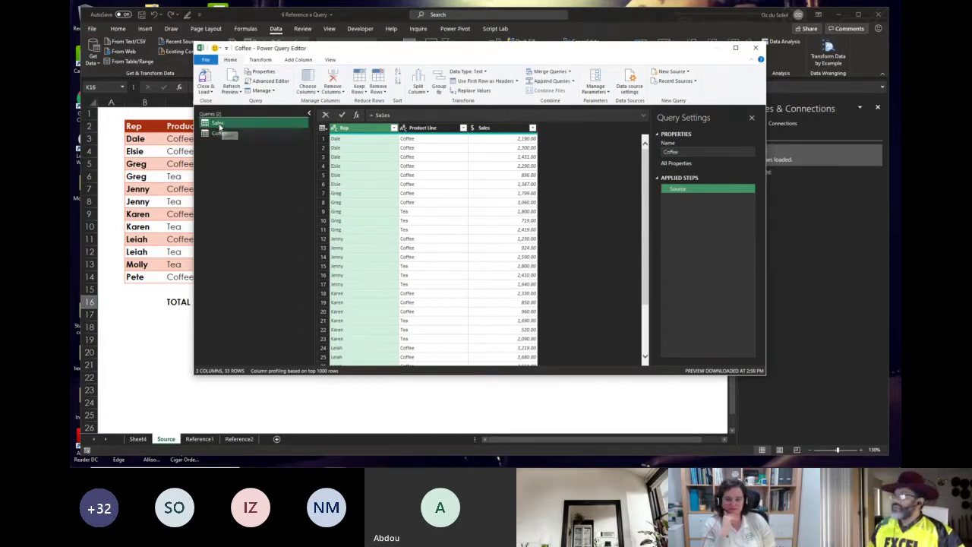
Step: Create another query that references the Sales query and name it Tea
right_click(219, 126)
left_click(241, 183)
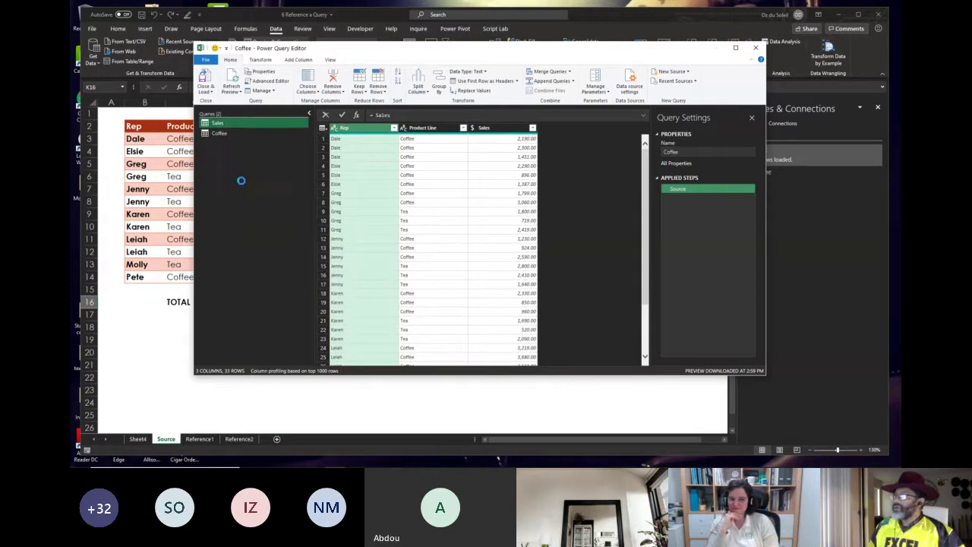
double_click(225, 144)
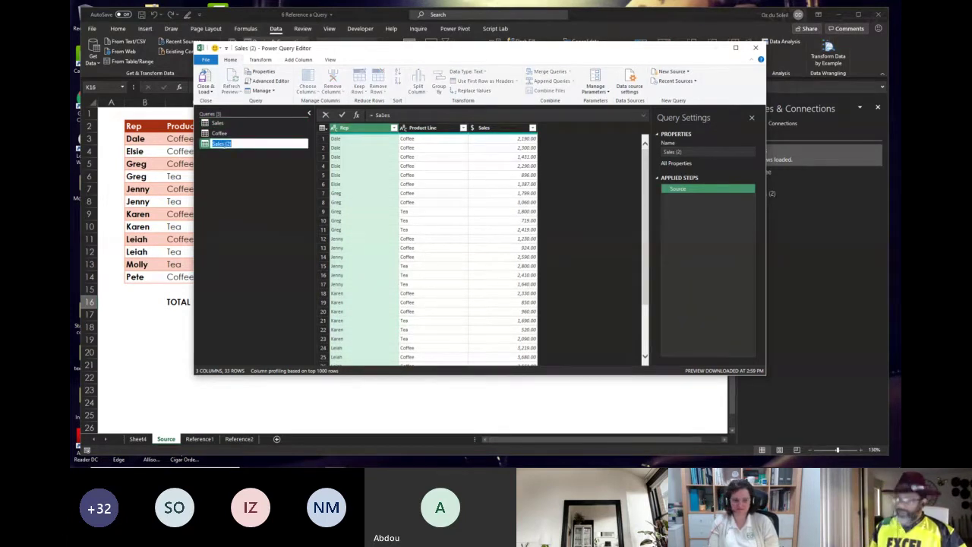
type("T")
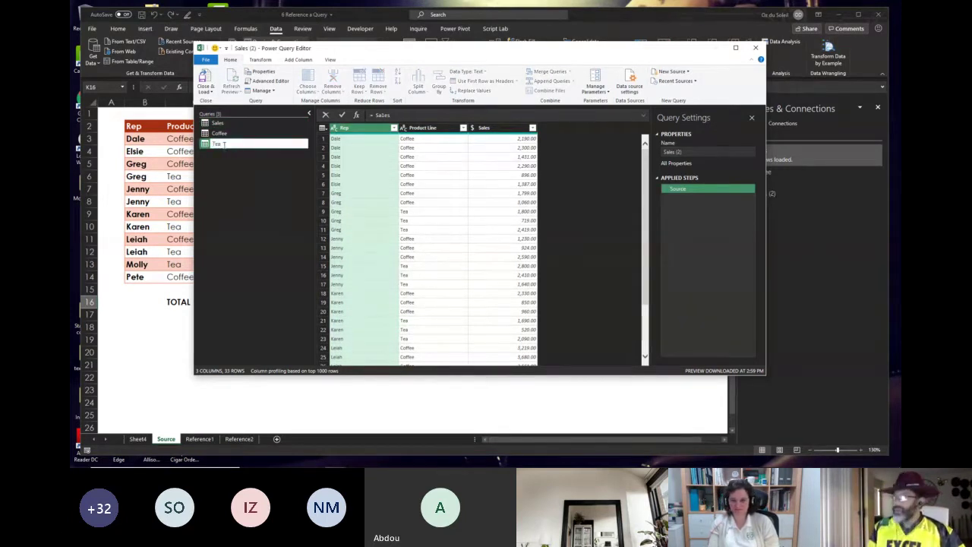
type("ea")
key("Return")
Step: Filter the Coffee query's Product Line column to keep only the Coffee rows
left_click(218, 124)
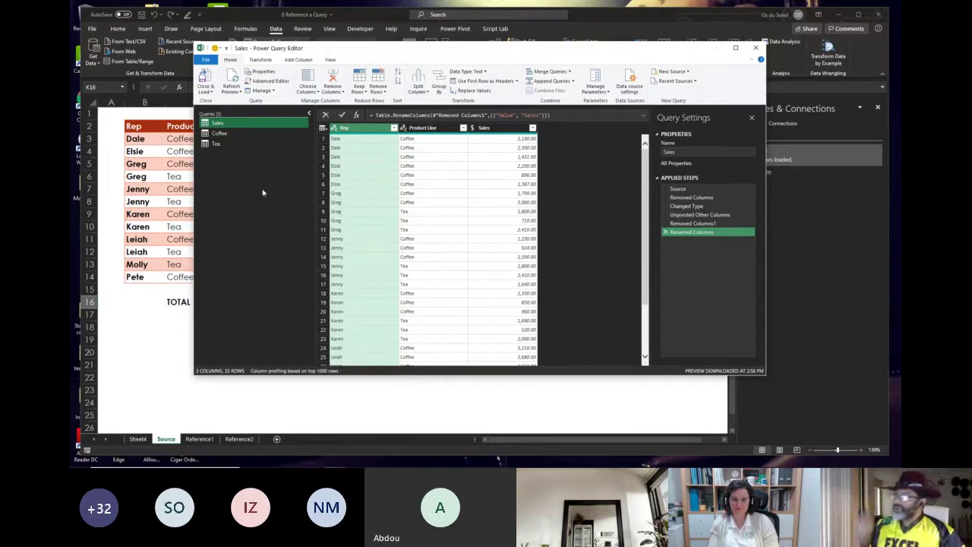
left_click(221, 134)
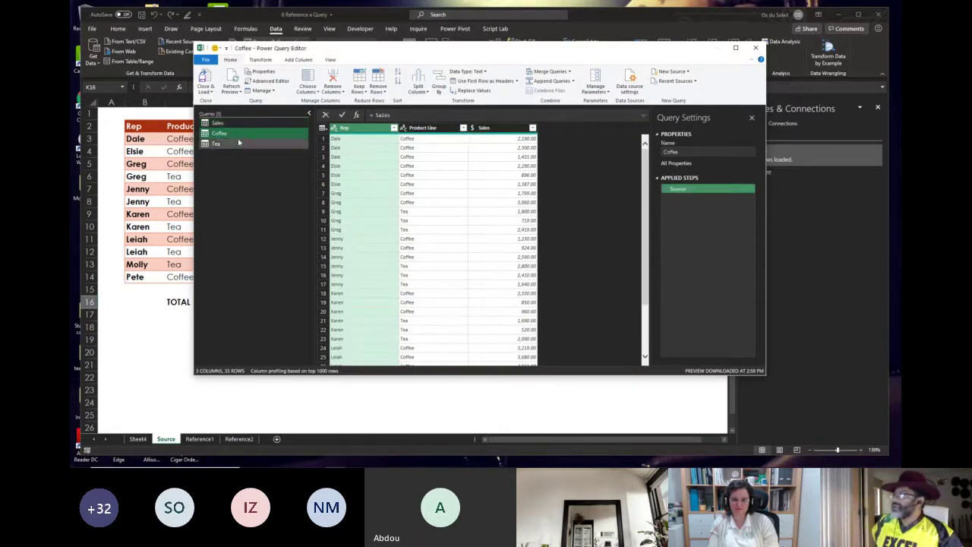
left_click(464, 128)
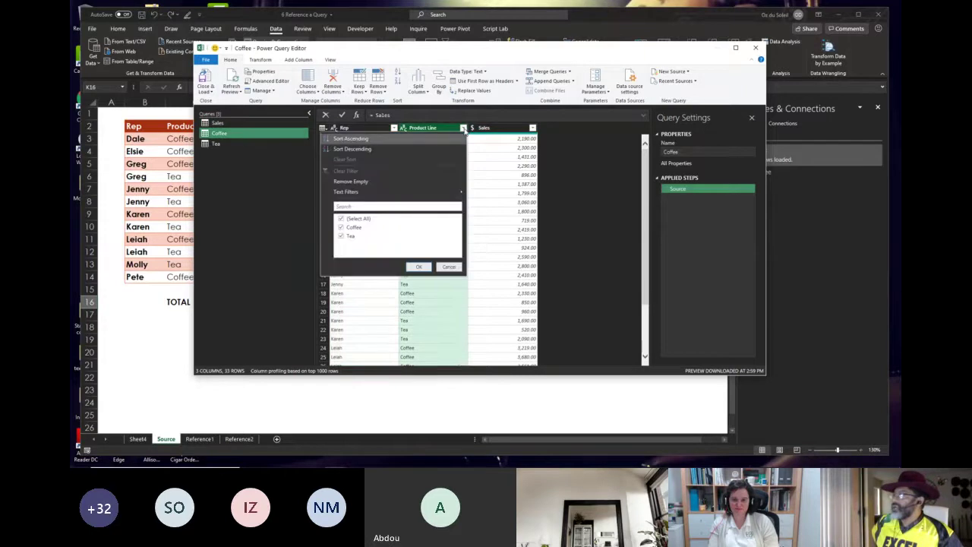
left_click(341, 236)
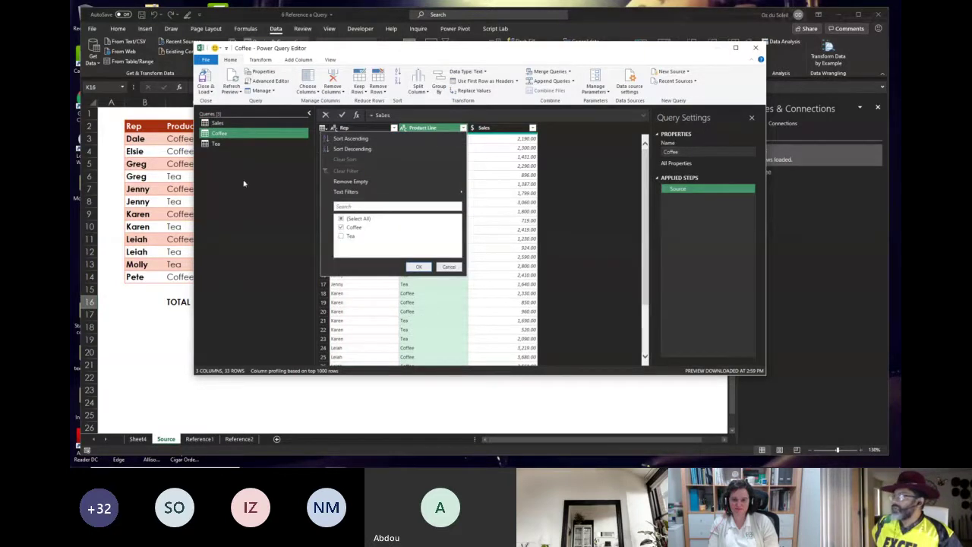
left_click(422, 269)
Step: Filter the Tea query's Product Line column to keep only the Tea rows
left_click(216, 145)
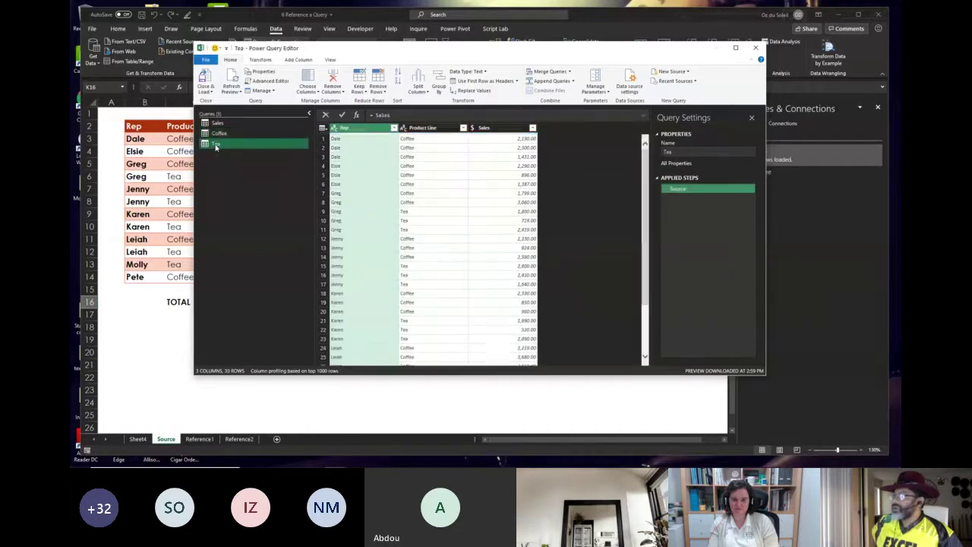
left_click(463, 128)
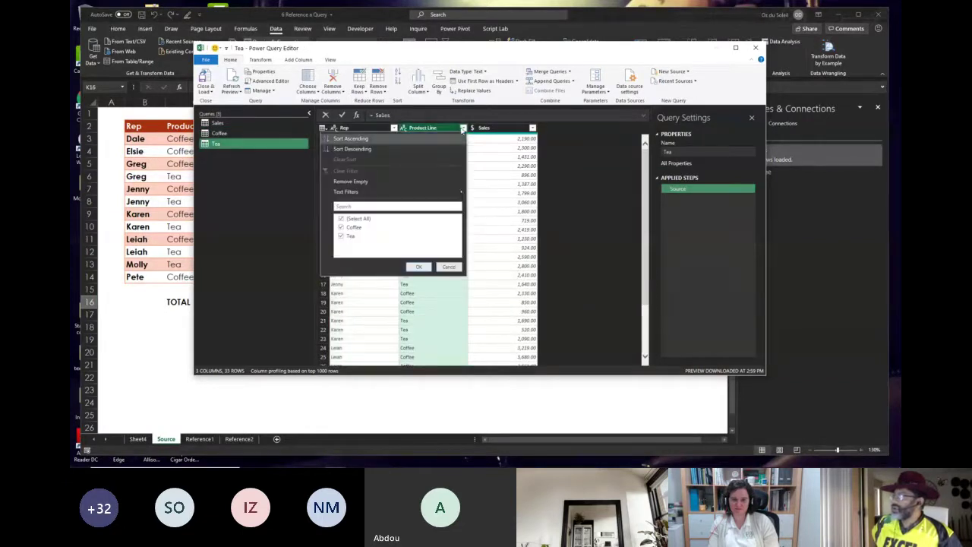
left_click(341, 227)
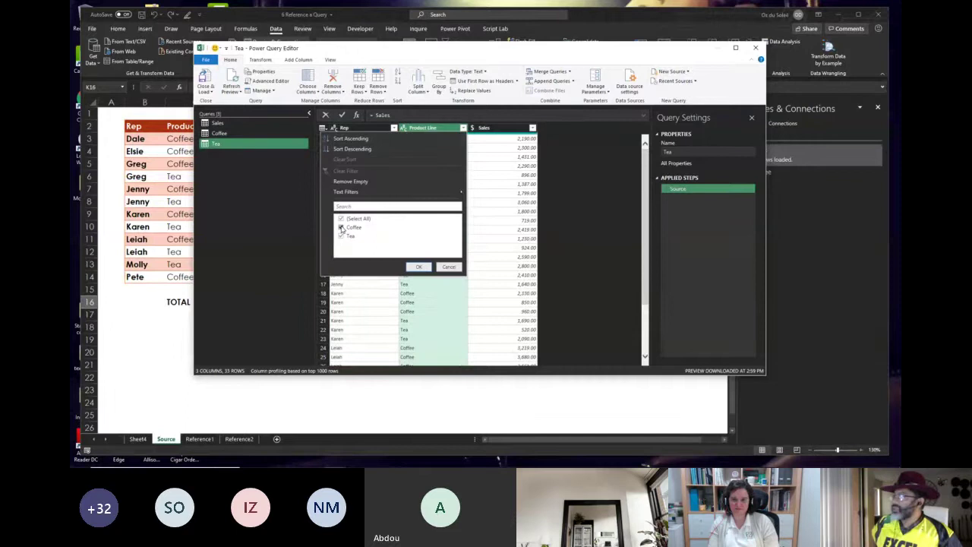
left_click(417, 267)
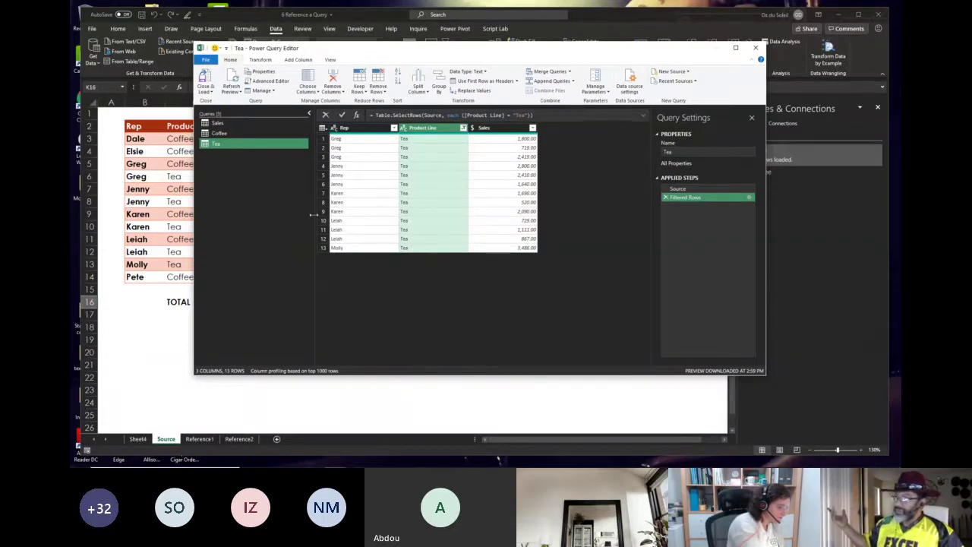
Step: Close the Power Query Editor discarding the new queries, and close the 6 Reference a Query workbook without saving
left_click(216, 124)
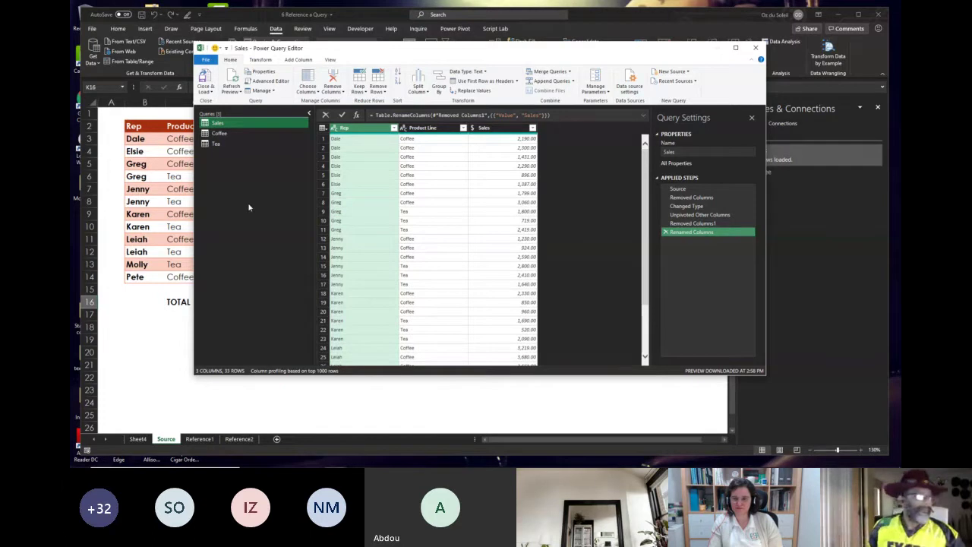
key("alt+F4")
left_click(522, 252)
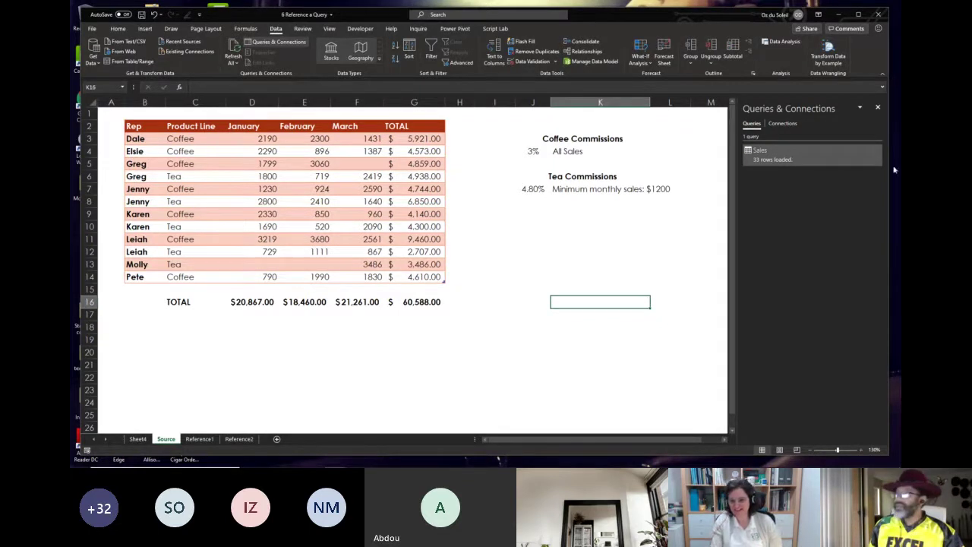
left_click(879, 15)
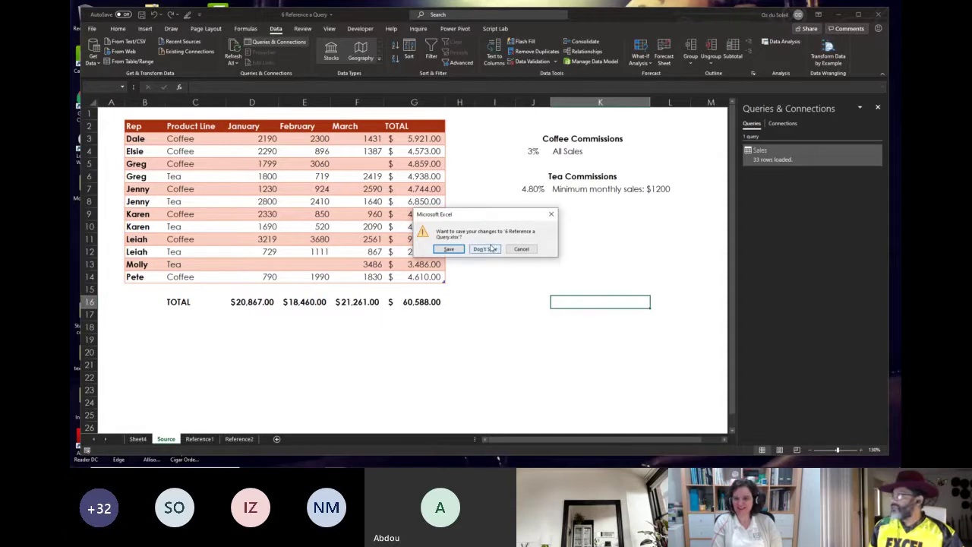
left_click(486, 249)
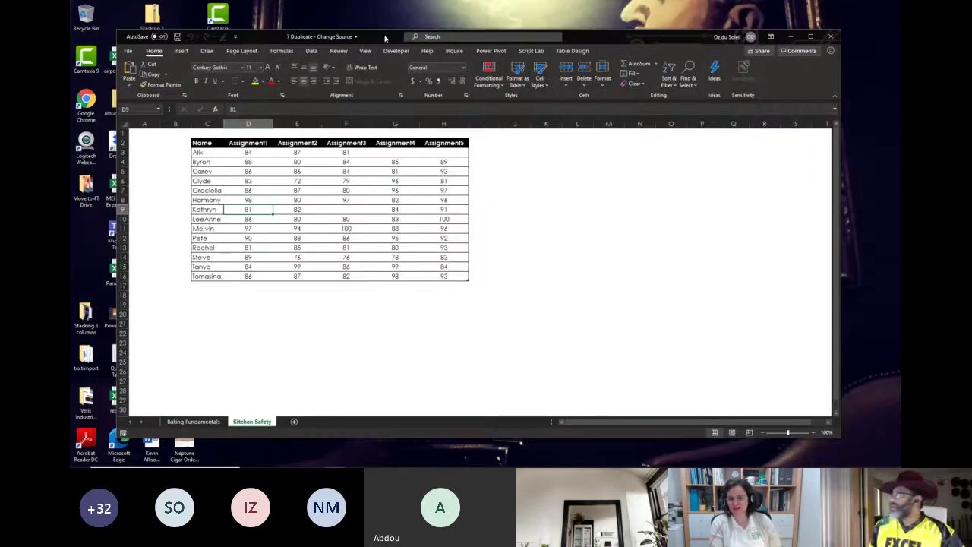
Step: Reposition and enlarge the 7 Duplicate - Change Source window and zoom the Kitchen Safety sheet to 120%
left_click_drag(385, 38, 44, 56)
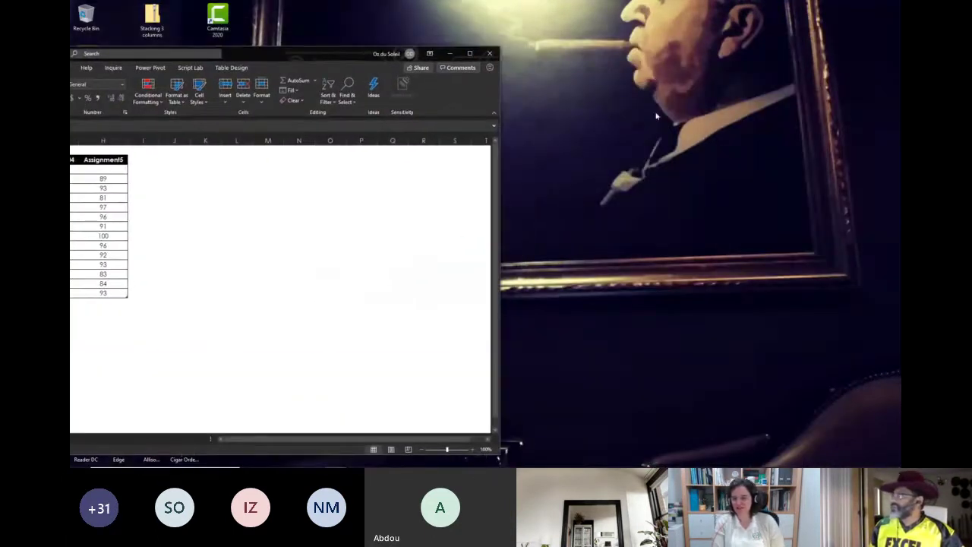
left_click_drag(305, 56, 615, 18)
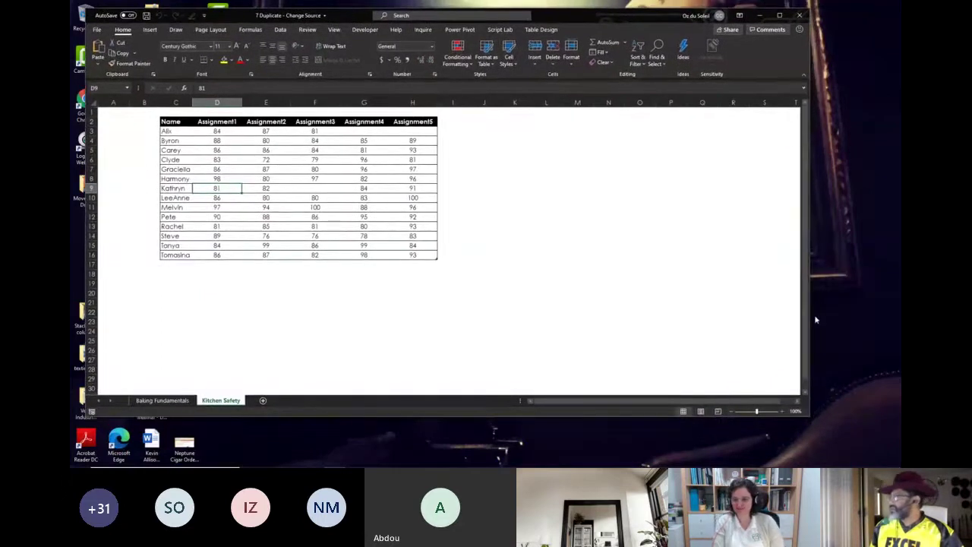
left_click_drag(808, 319, 866, 319)
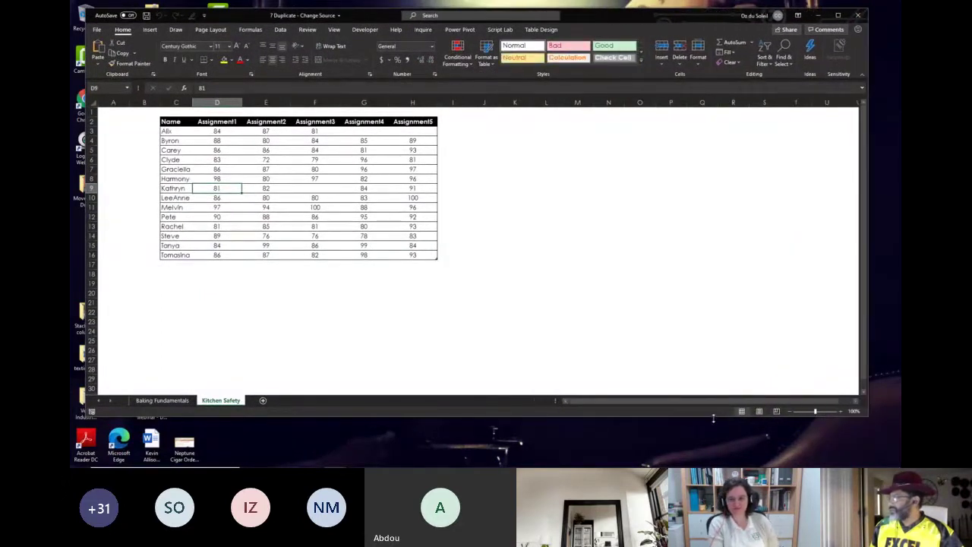
left_click_drag(714, 417, 781, 449)
left_click(838, 446)
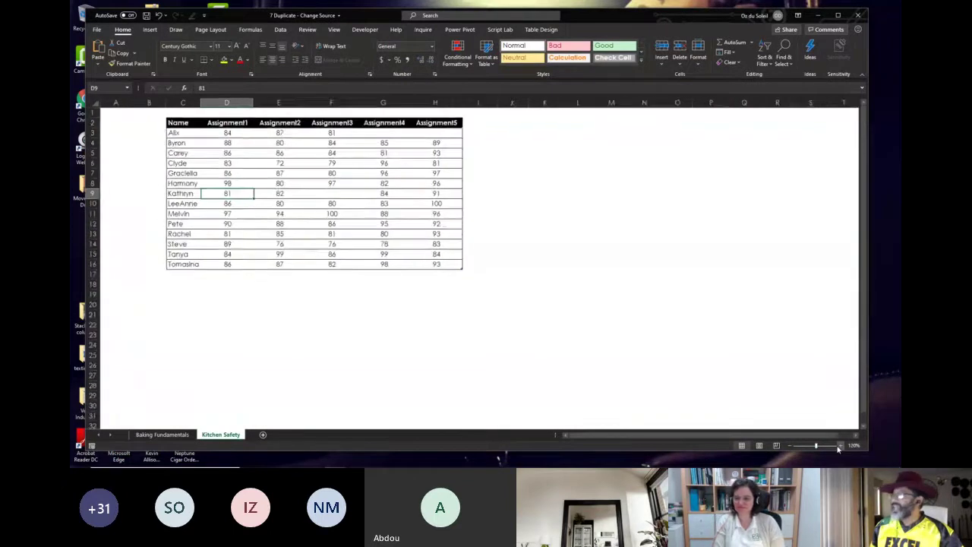
left_click(838, 446)
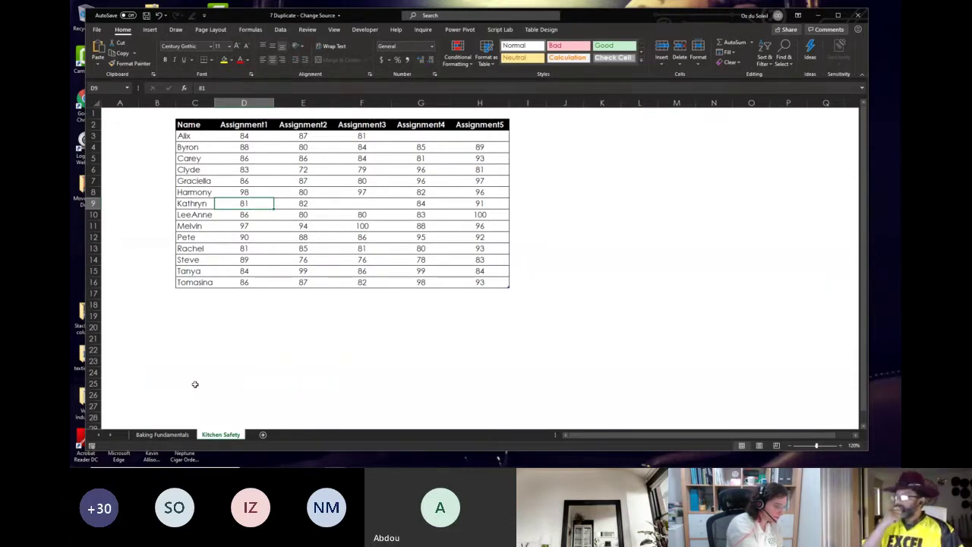
Step: Compare the score tables on the Baking Fundamentals and Kitchen Safety sheets and check each table's name
left_click(172, 437)
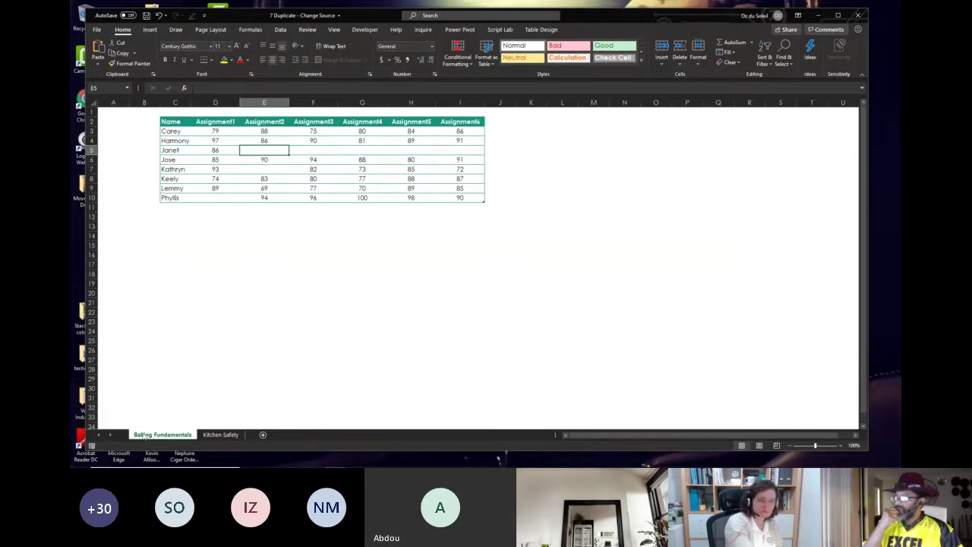
left_click(220, 434)
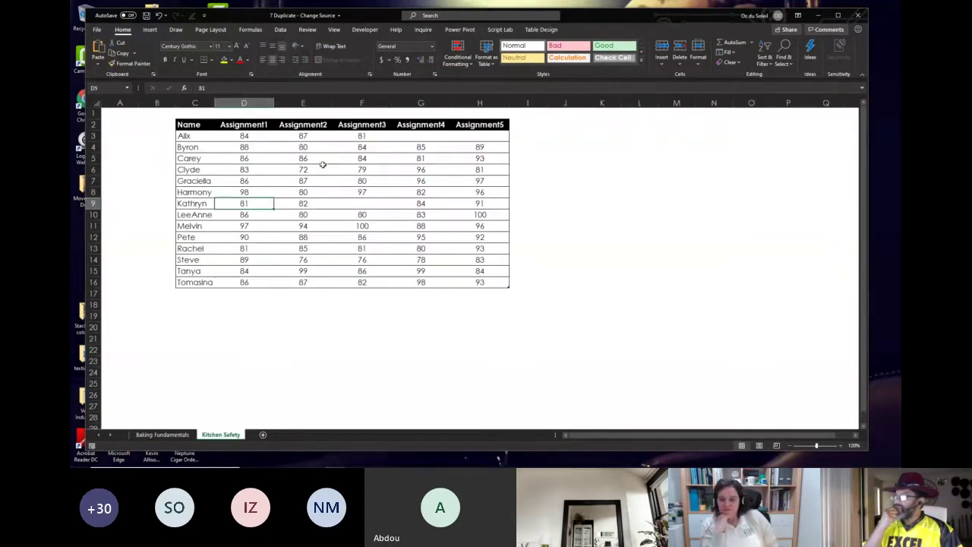
left_click(388, 183)
left_click(541, 29)
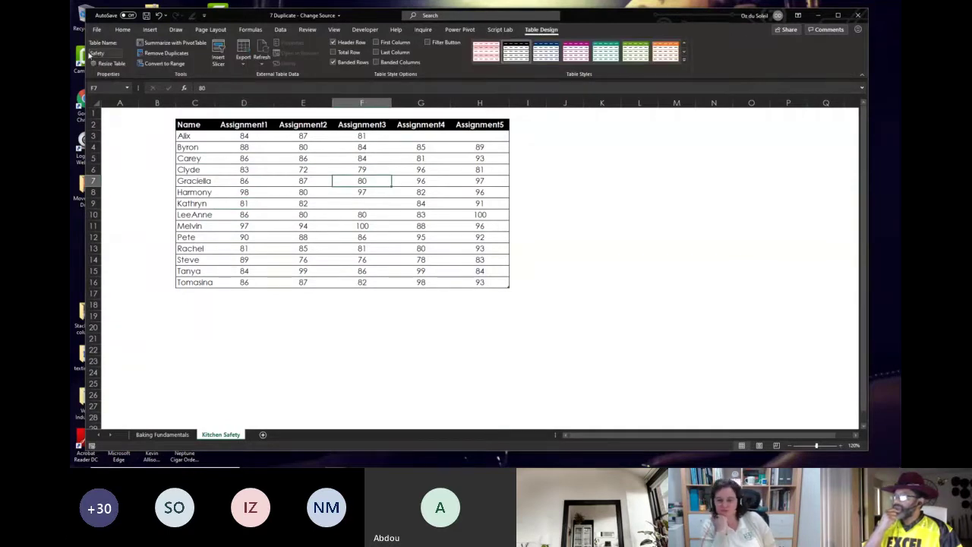
left_click(159, 435)
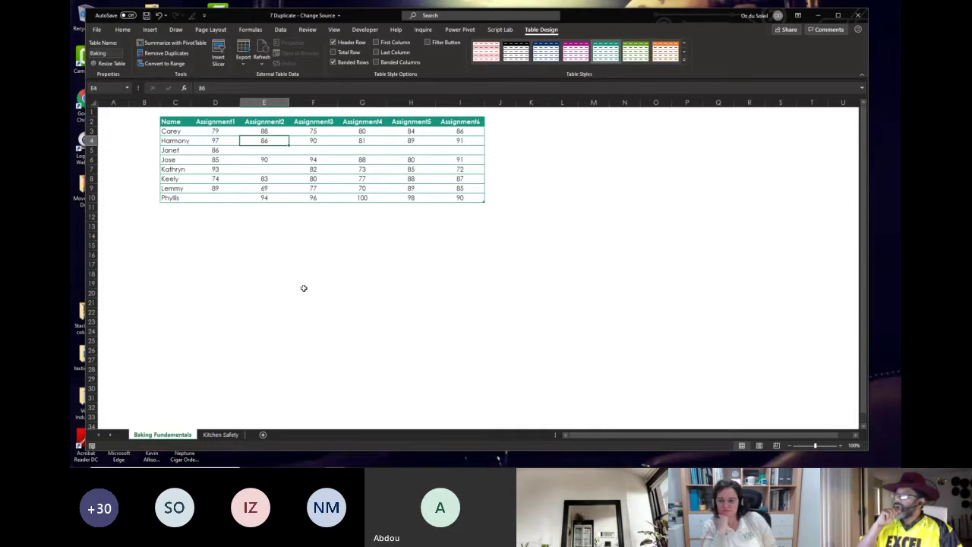
Step: Load the Baking table into the Power Query Editor and duplicate the Baking query
left_click(281, 29)
left_click(140, 63)
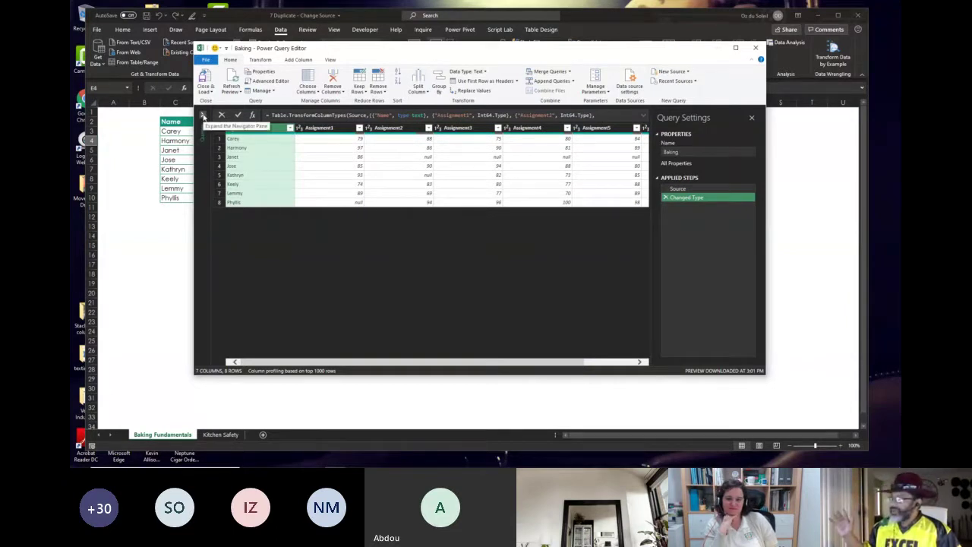
left_click(203, 116)
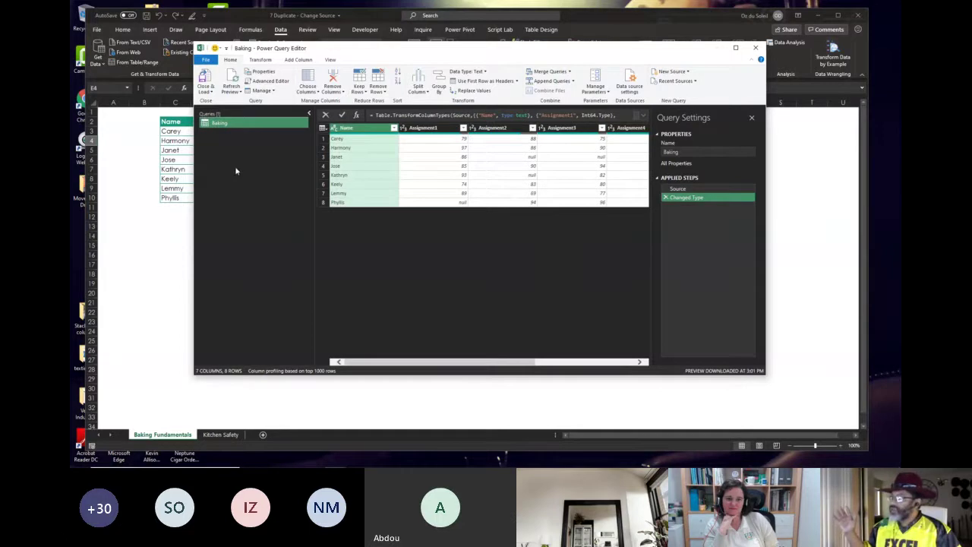
right_click(224, 125)
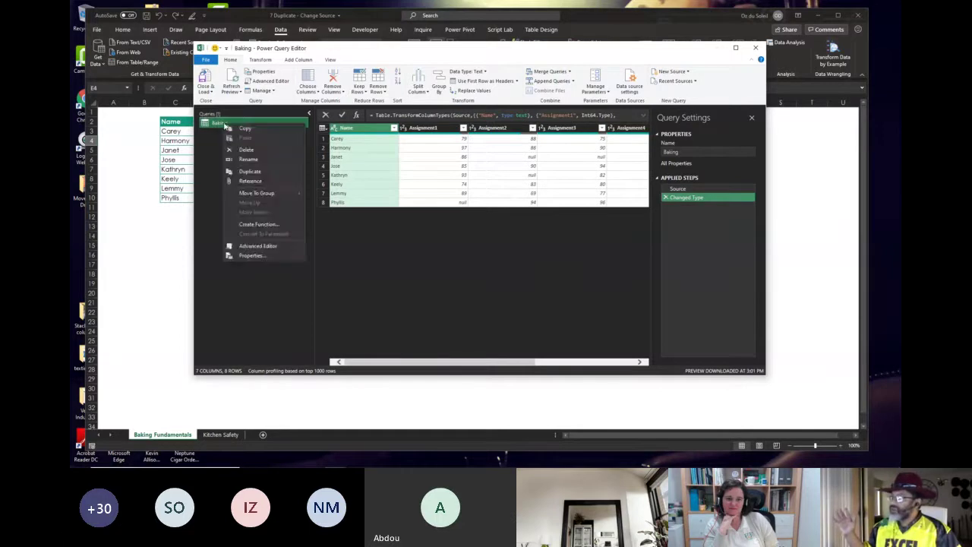
left_click(250, 172)
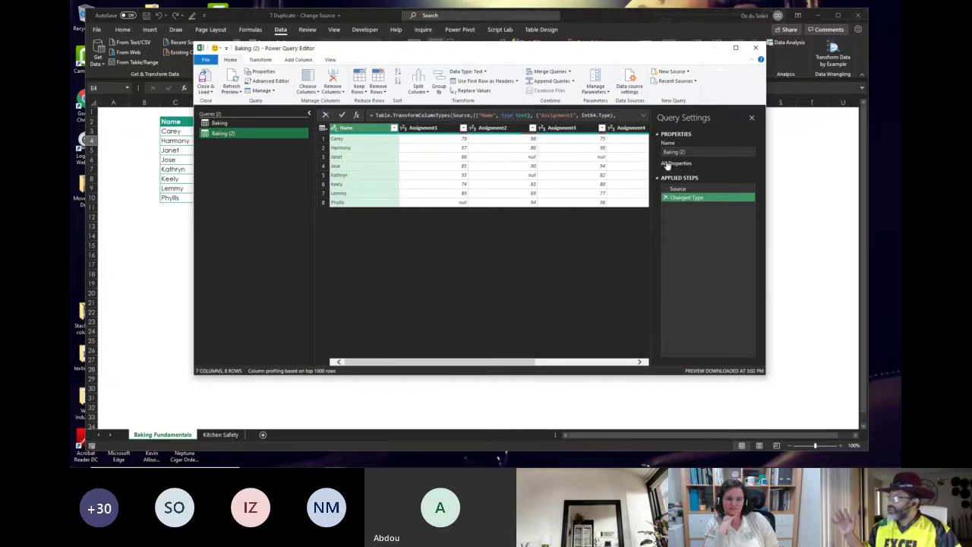
Step: Change the table name in the duplicated query's Source step formula from Baking to Safety
left_click(682, 189)
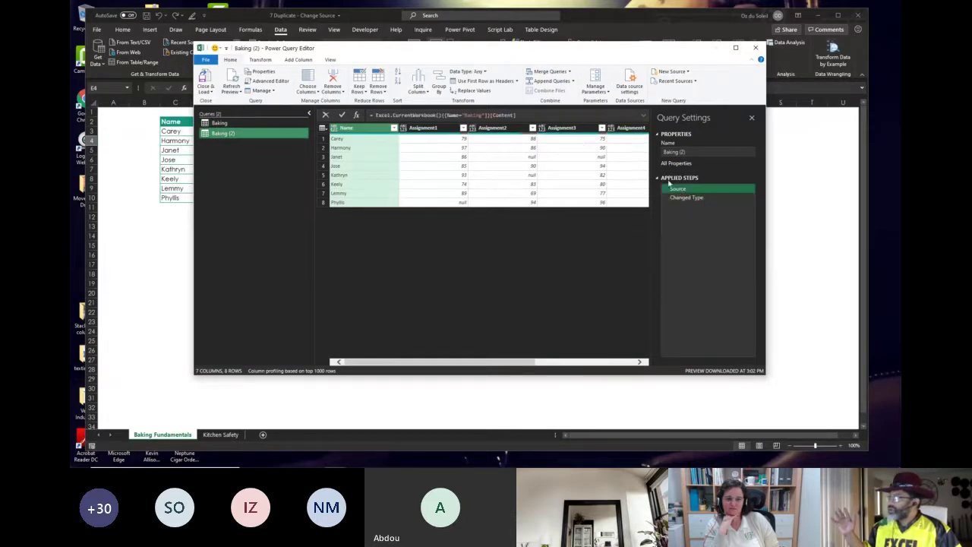
double_click(473, 114)
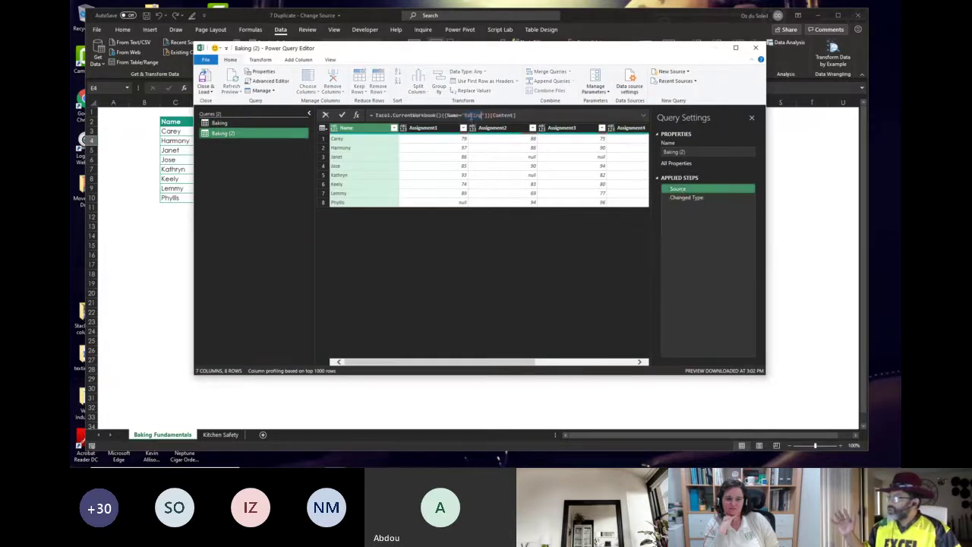
type("Safety")
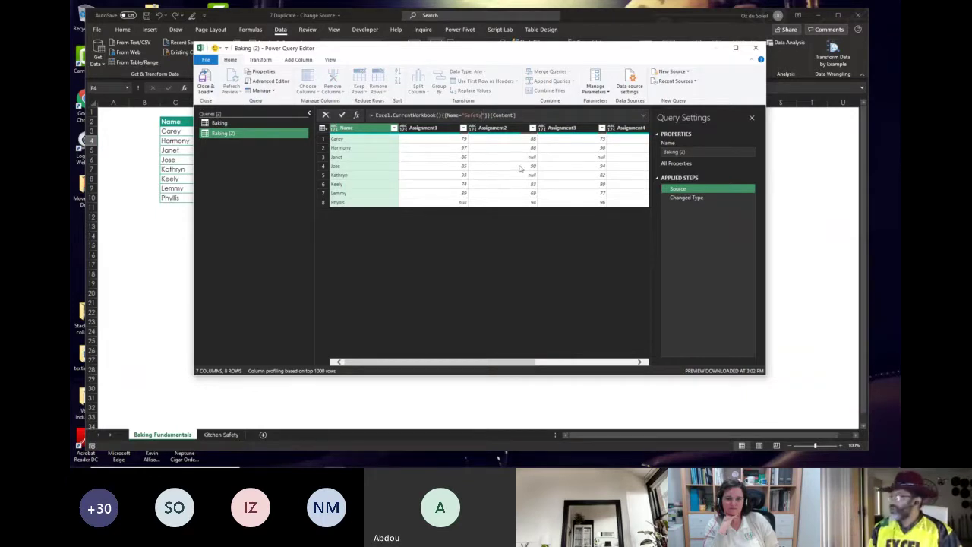
key("End")
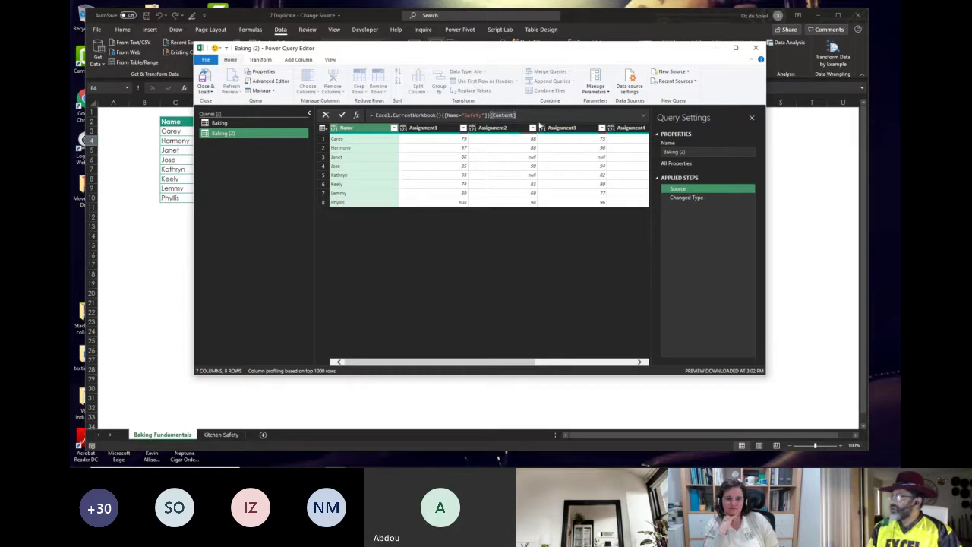
key("Return")
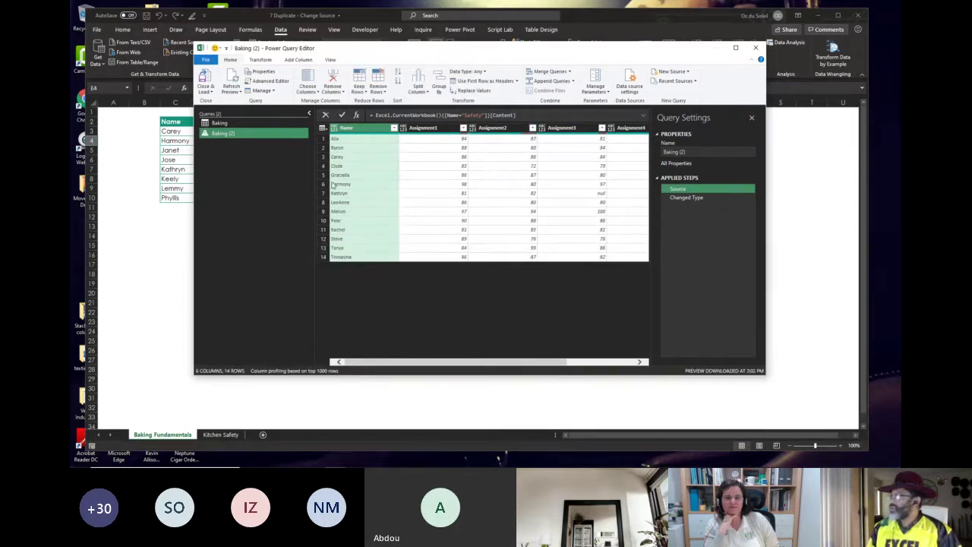
Step: Rename the duplicated query as Safety and delete its Changed Type step
left_click(662, 151)
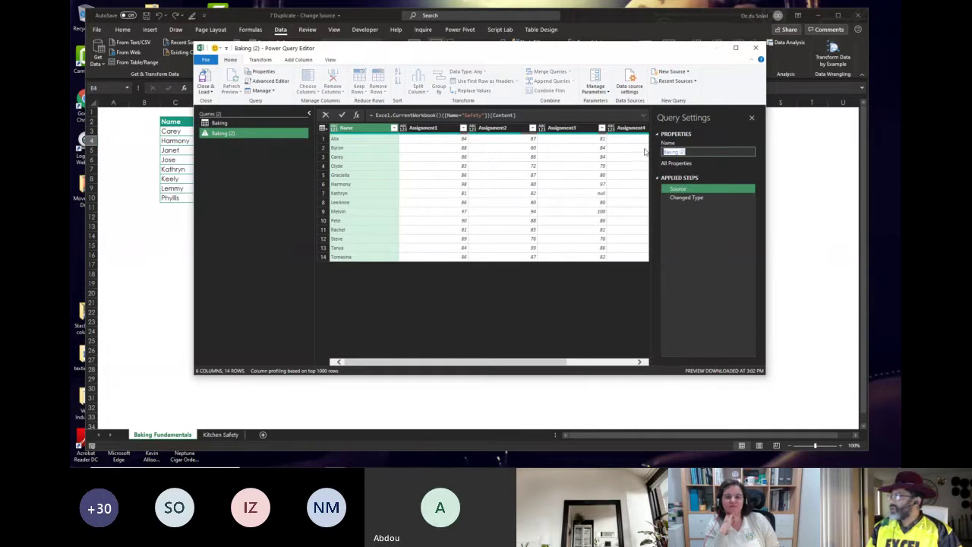
type("Saf")
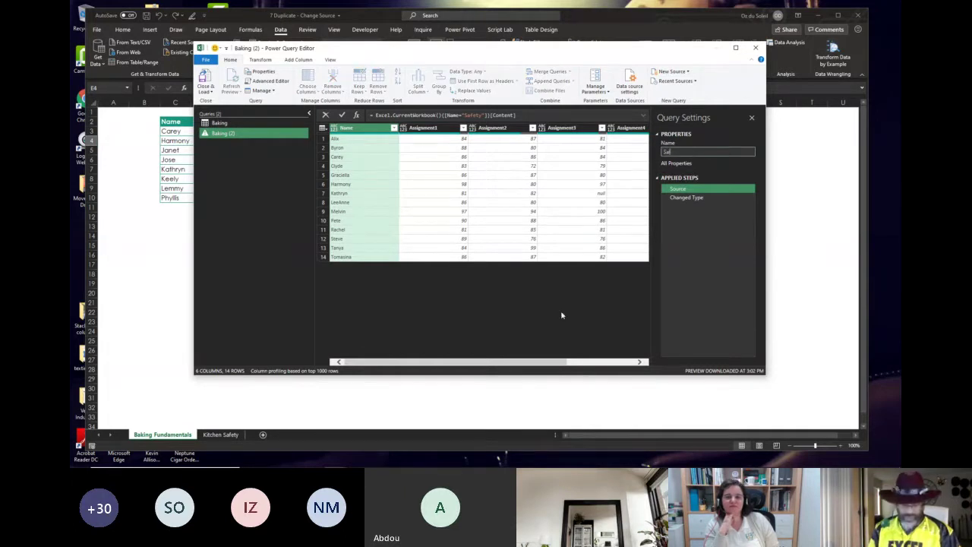
key("Return")
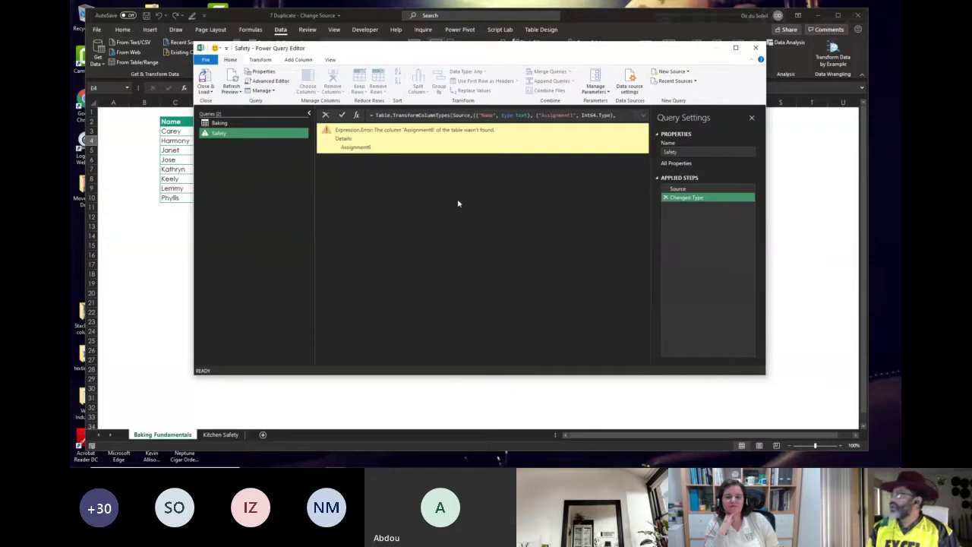
left_click(678, 189)
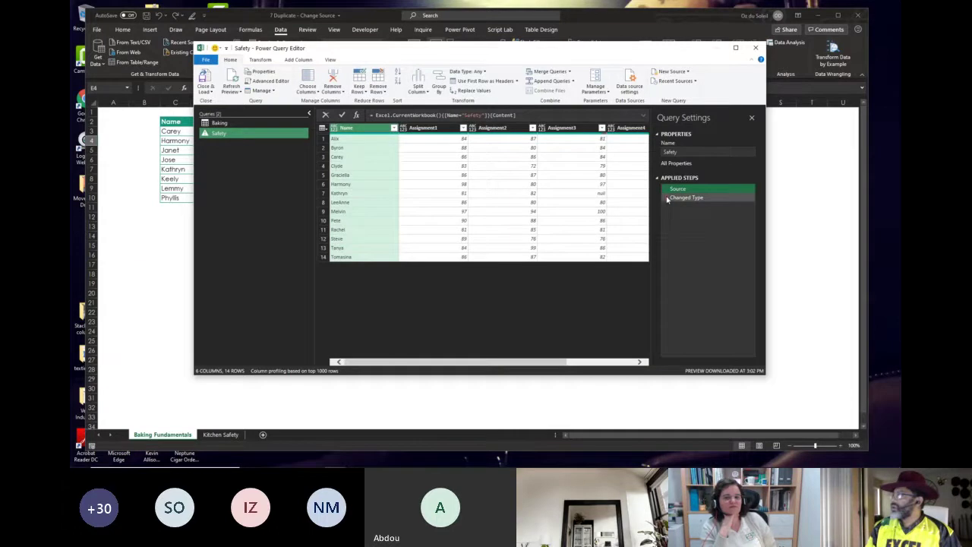
left_click(667, 199)
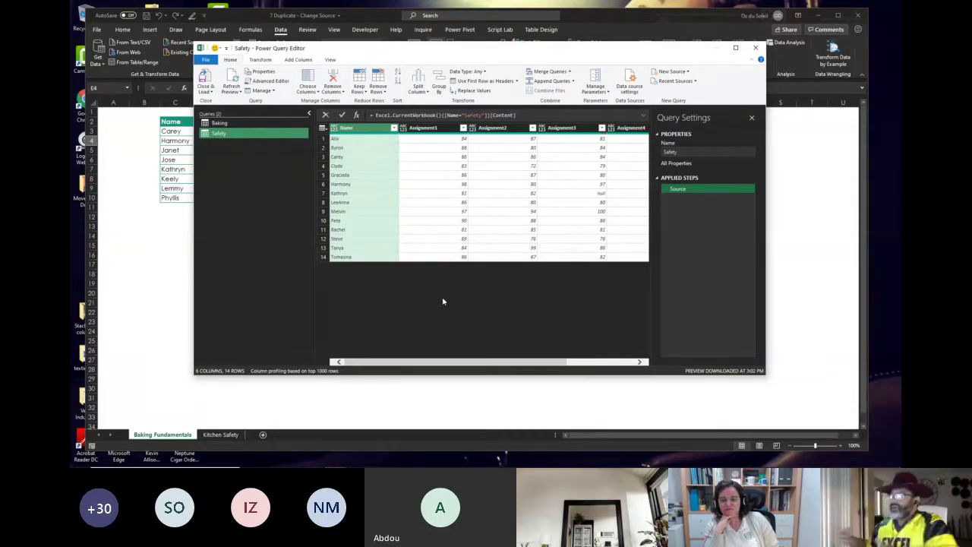
Step: View the Baking query and close the Power Query Editor without loading the queries
left_click(220, 123)
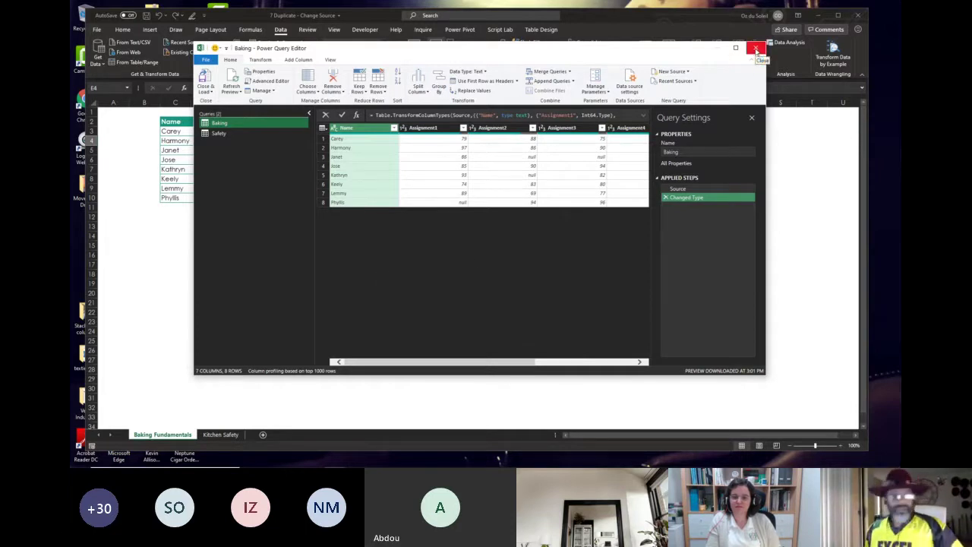
left_click(756, 50)
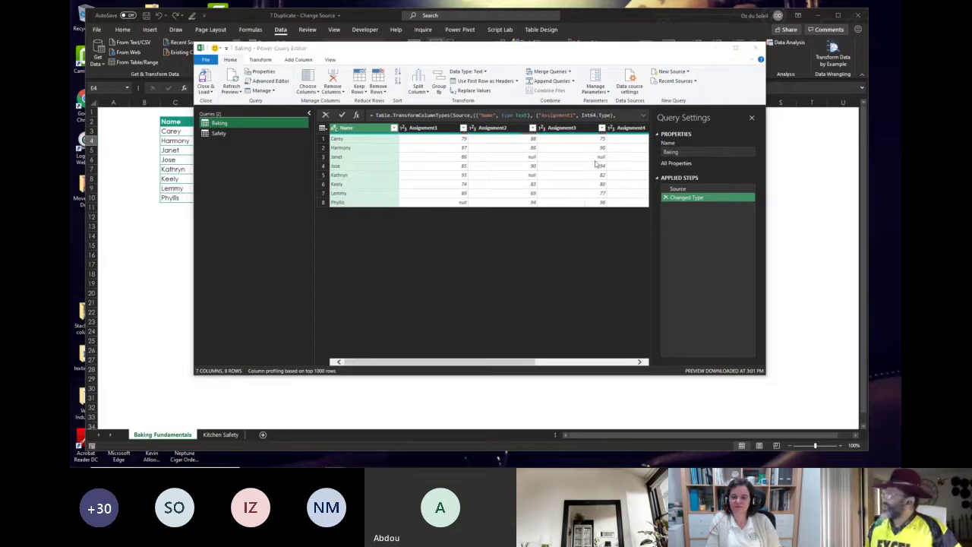
left_click(527, 251)
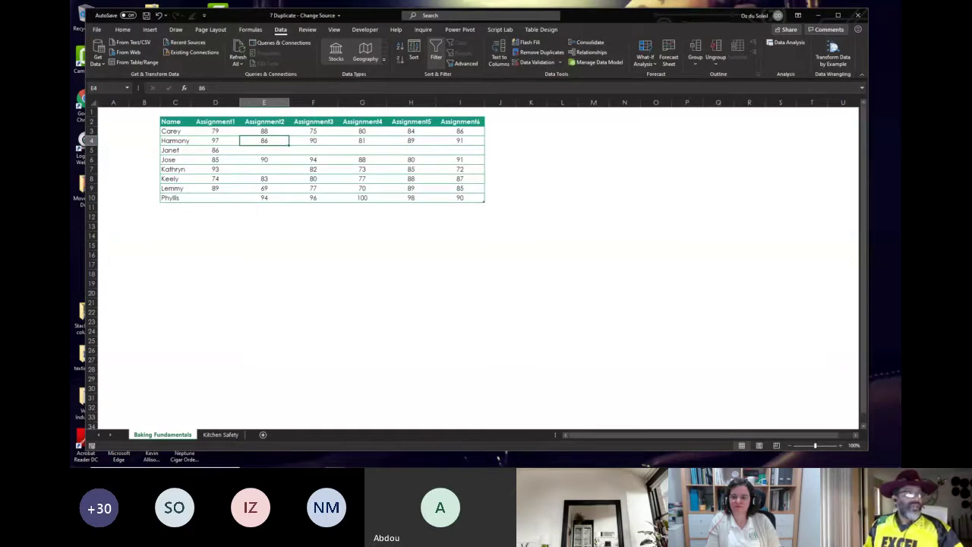
Step: Switch to the 8 Using a Reference Table workbook and unhide the columns between D and G on Sheet1
left_click(498, 458)
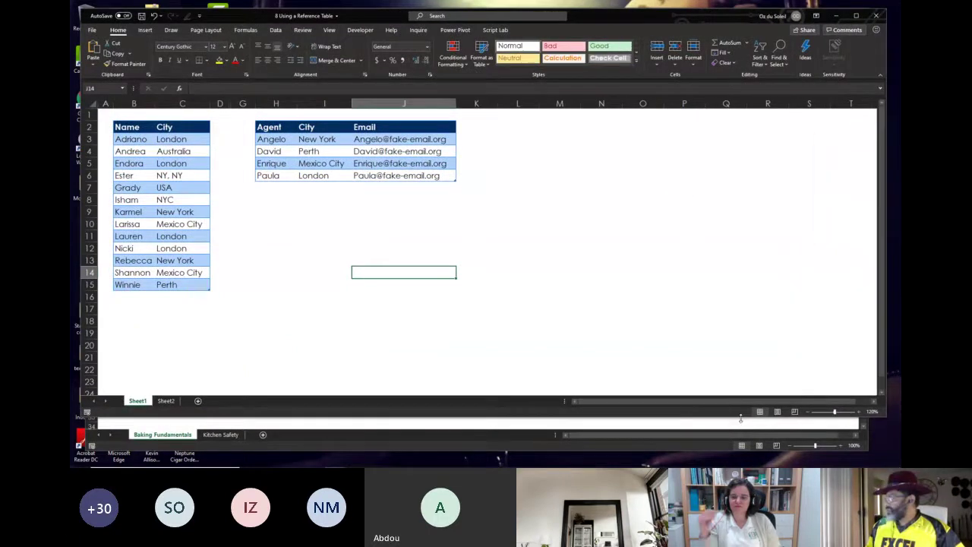
left_click(276, 268)
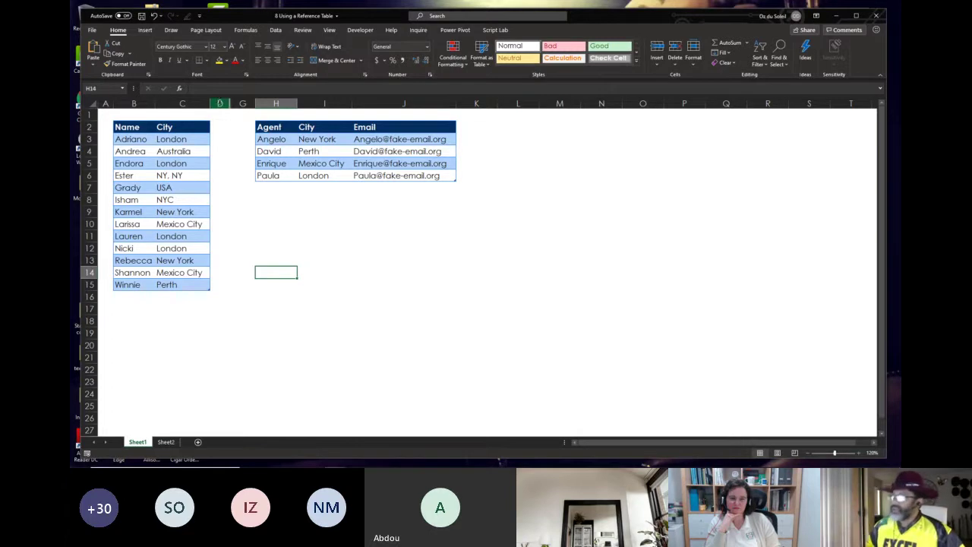
left_click_drag(219, 103, 242, 104)
right_click(243, 104)
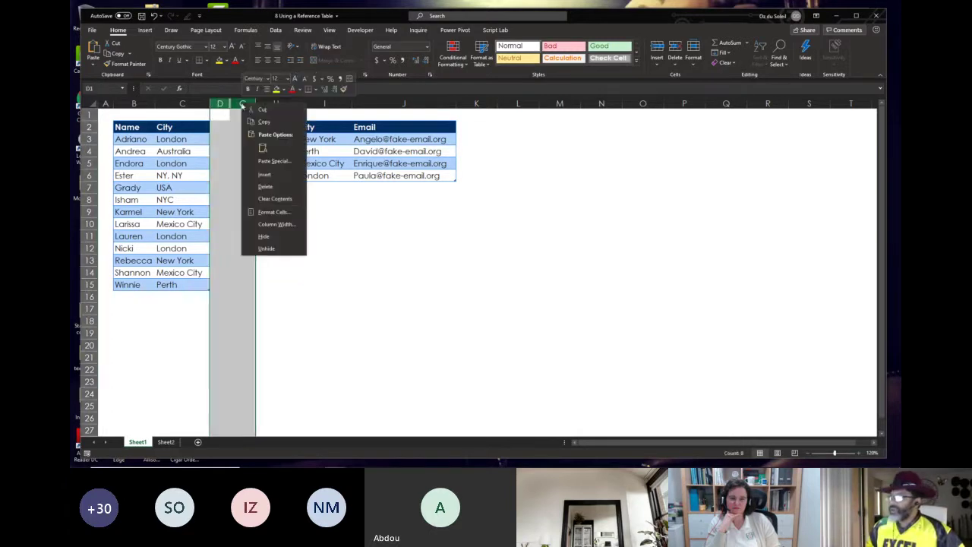
left_click(268, 248)
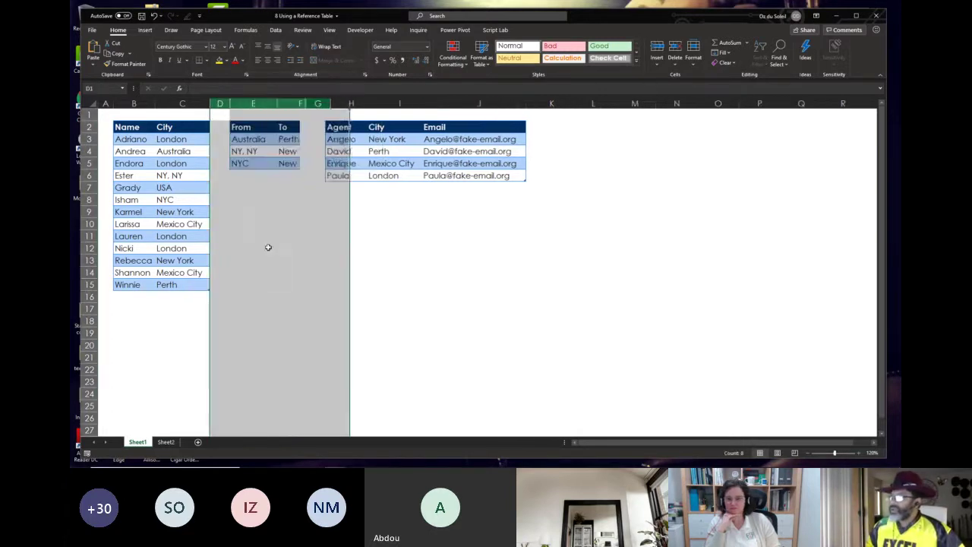
Step: Examine the From/To conversion table and display the workbook's list of queries
left_click(261, 142)
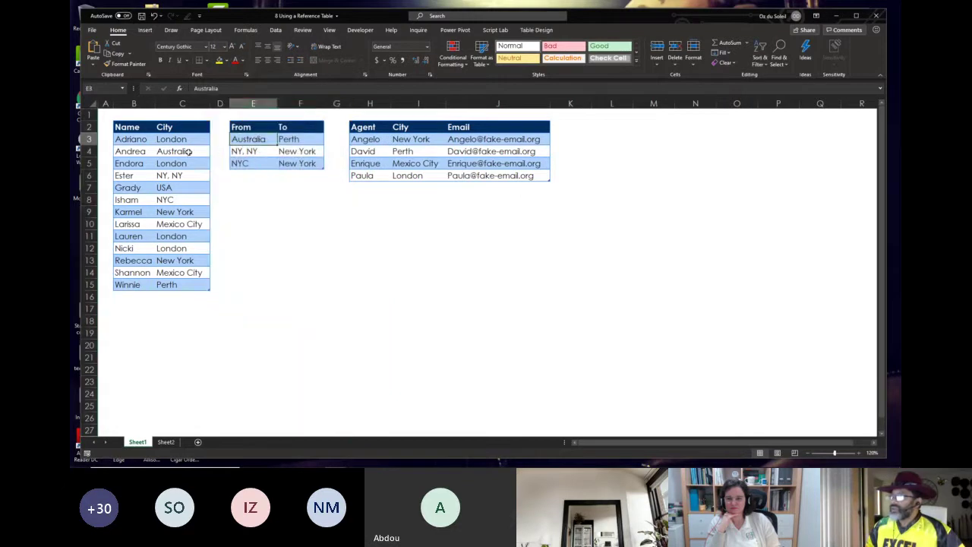
left_click(247, 127)
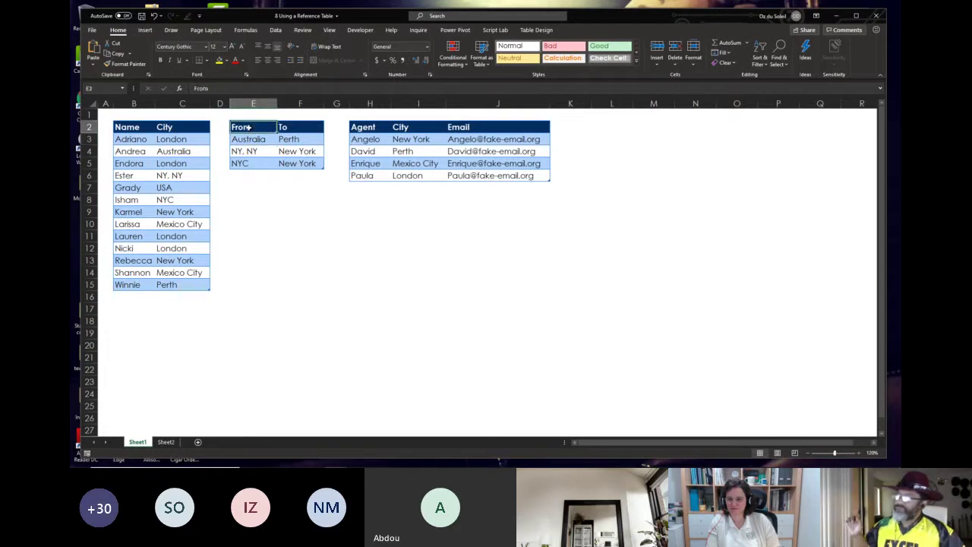
left_click(299, 127)
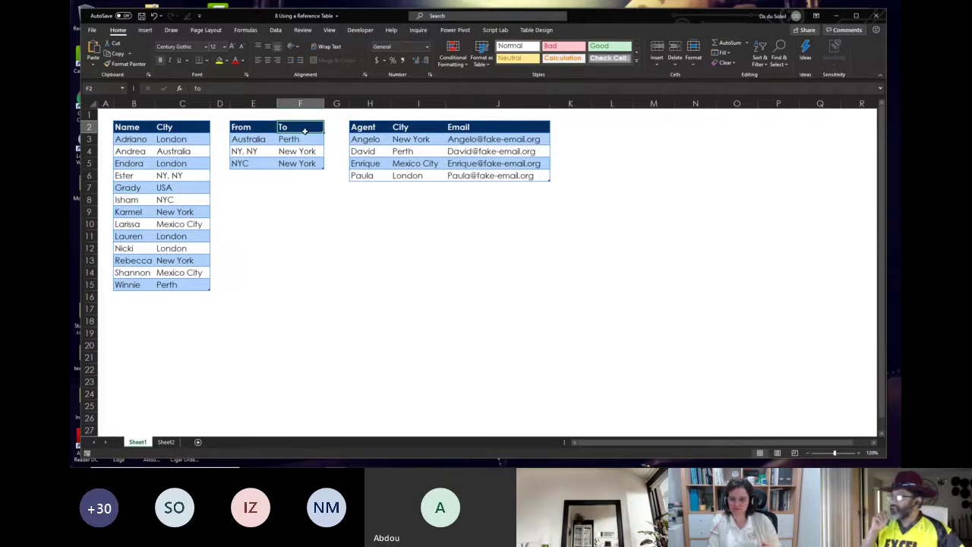
left_click(275, 29)
left_click(275, 44)
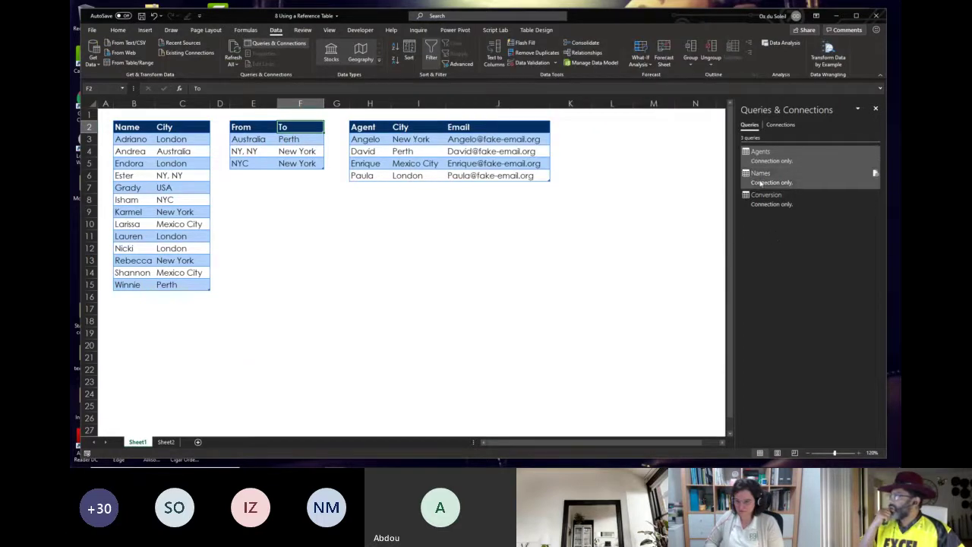
mouse_move(767, 205)
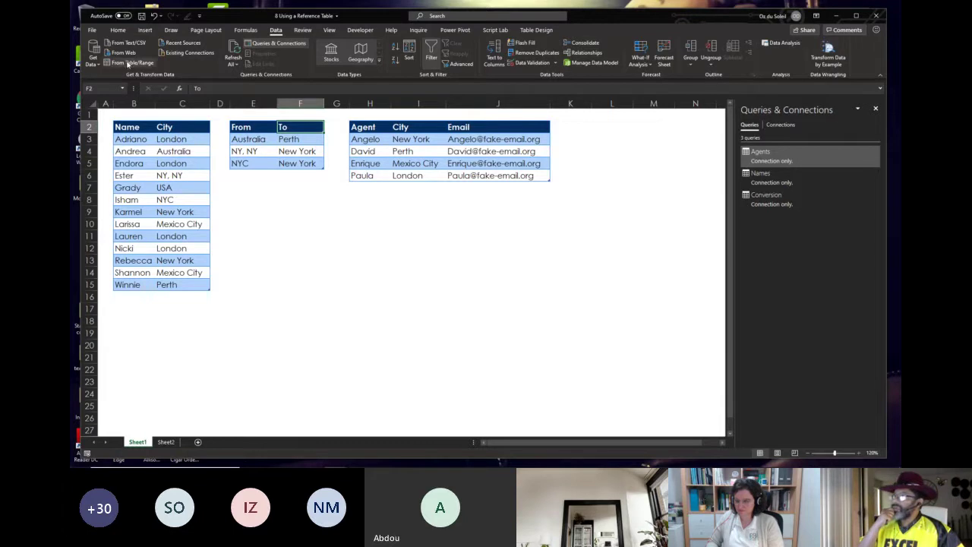
Step: Start a merge query with Names as the first table and Agents as the second
left_click(96, 67)
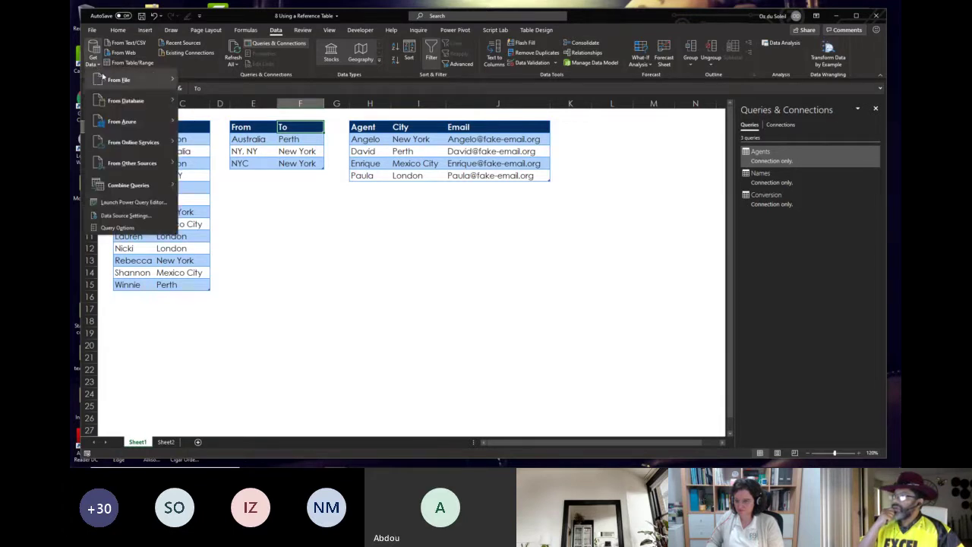
mouse_move(137, 188)
left_click(211, 189)
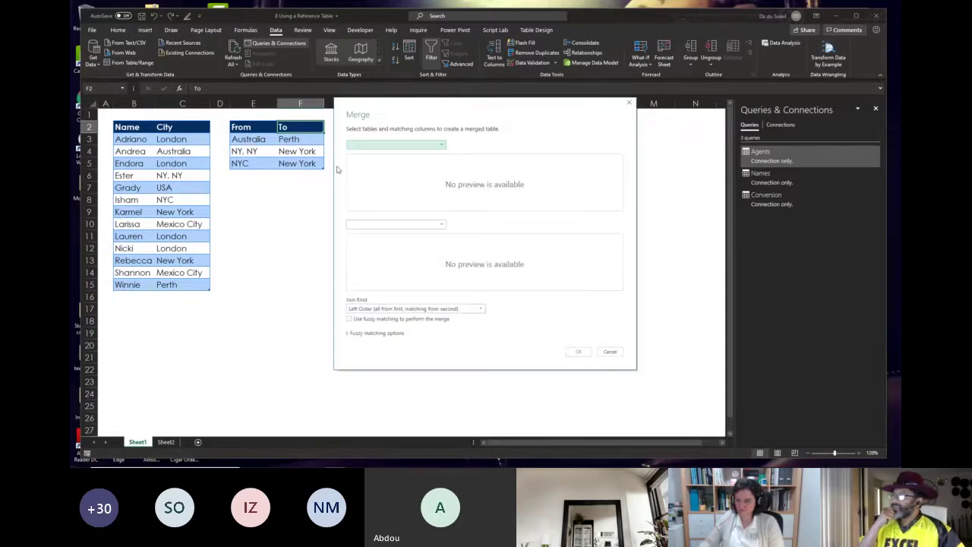
left_click(359, 145)
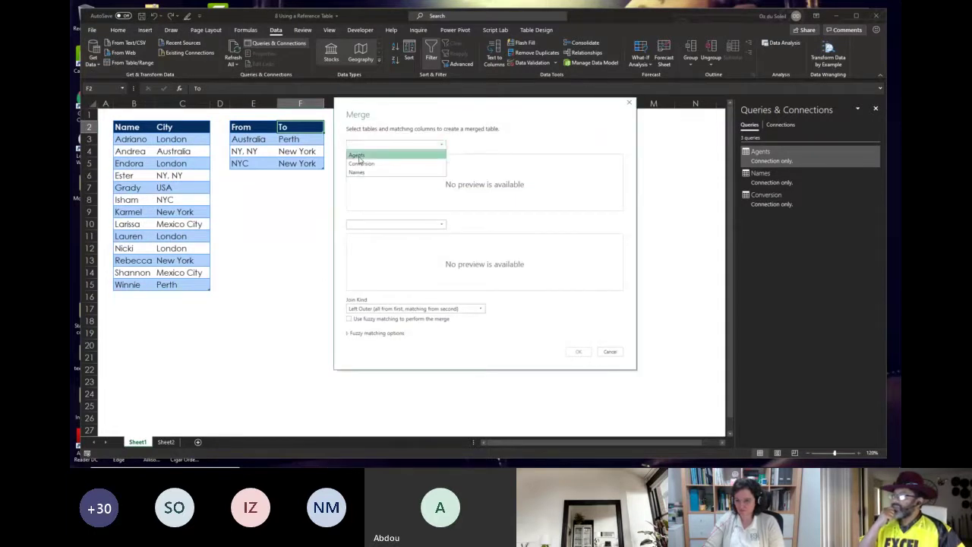
left_click(360, 173)
left_click(367, 224)
left_click(361, 235)
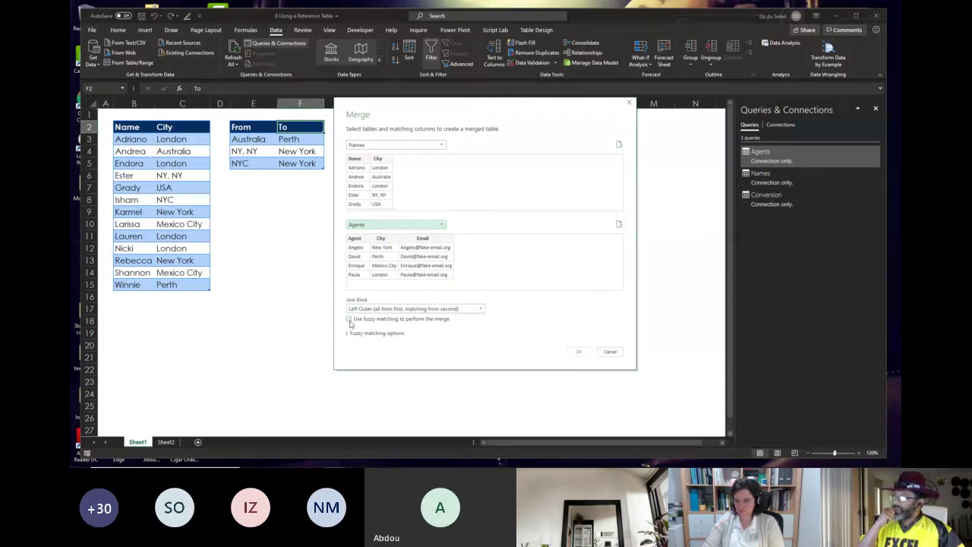
Step: Enable fuzzy matching for the merge and set Conversion as the transformation table
left_click(348, 333)
left_click(349, 319)
scroll(508, 346, "down", 2)
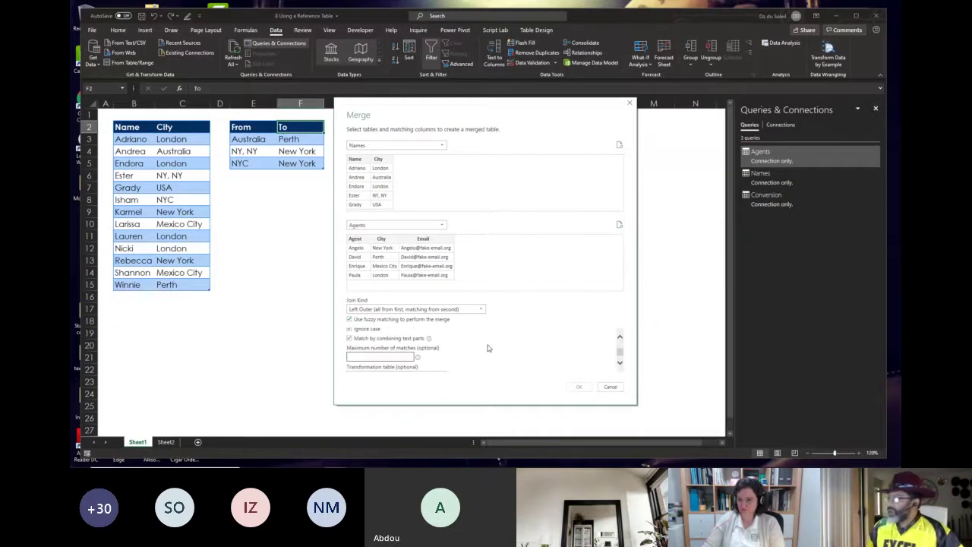
scroll(488, 347, "up", 2)
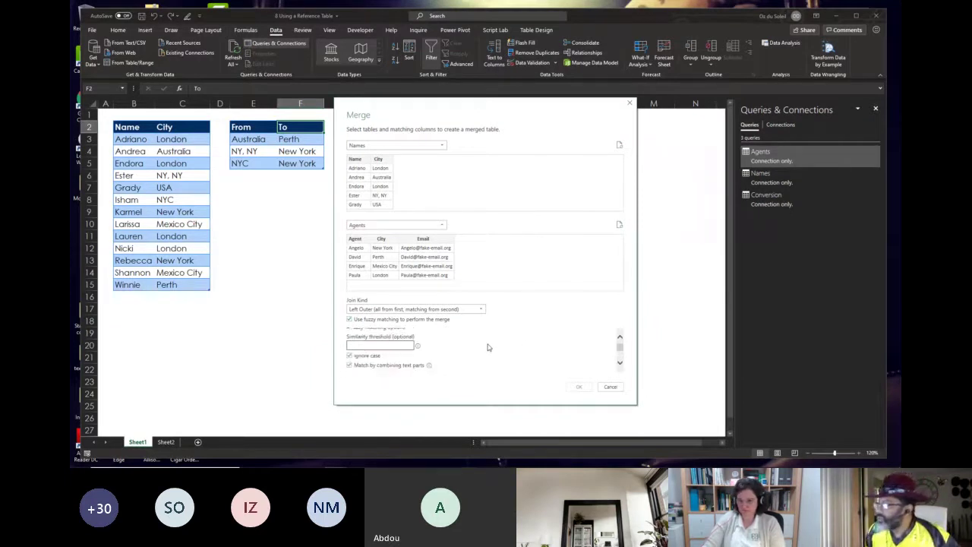
scroll(489, 347, "down", 3)
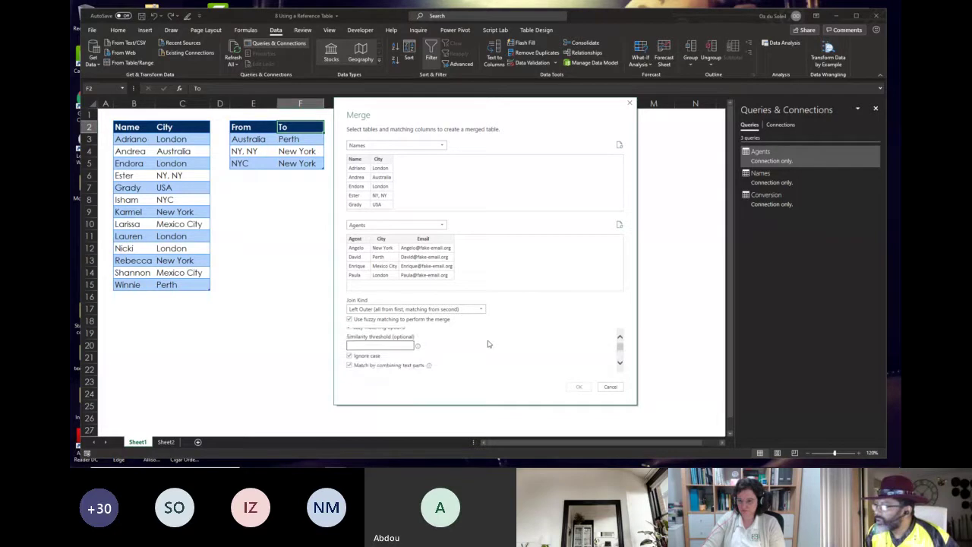
scroll(488, 344, "down", 1)
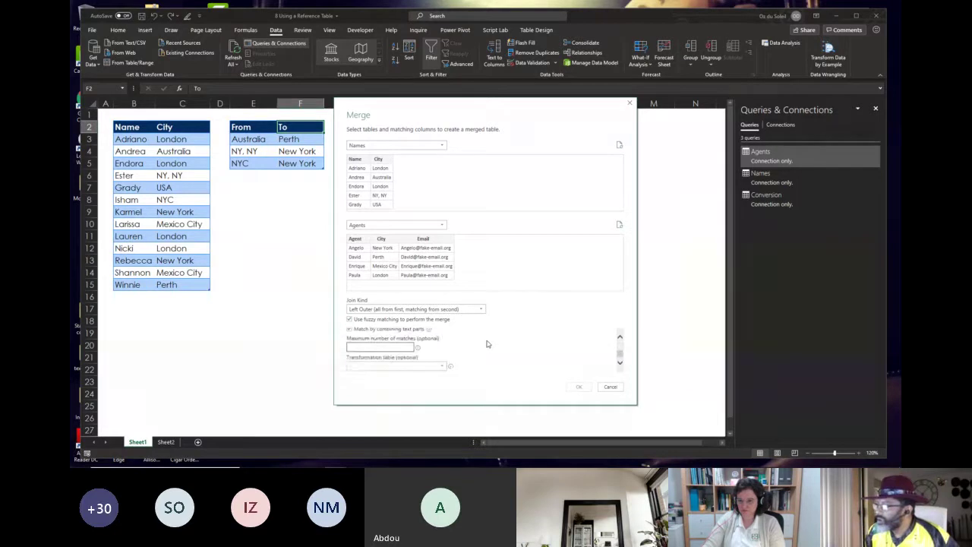
left_click(442, 366)
left_click(412, 393)
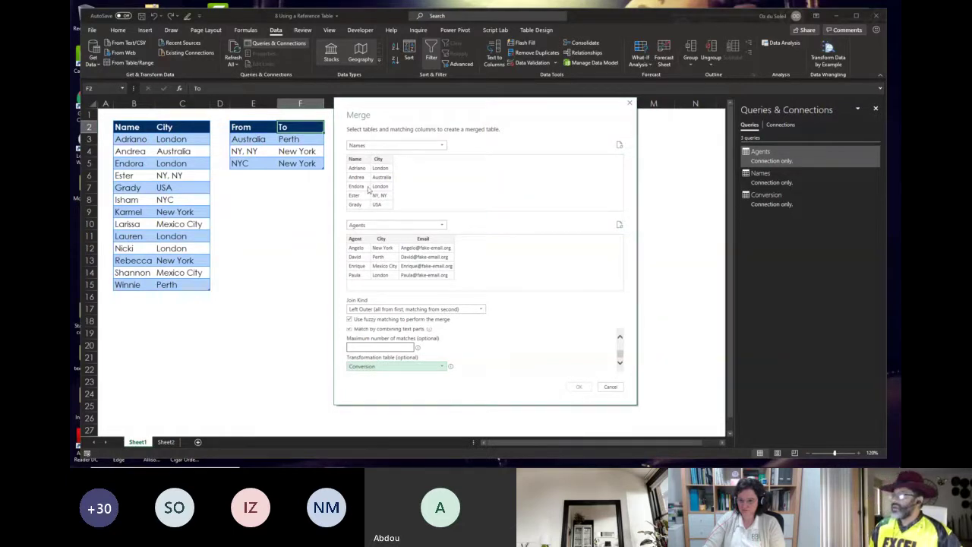
Step: Match the two tables on their City columns and create the left outer merge
left_click(378, 160)
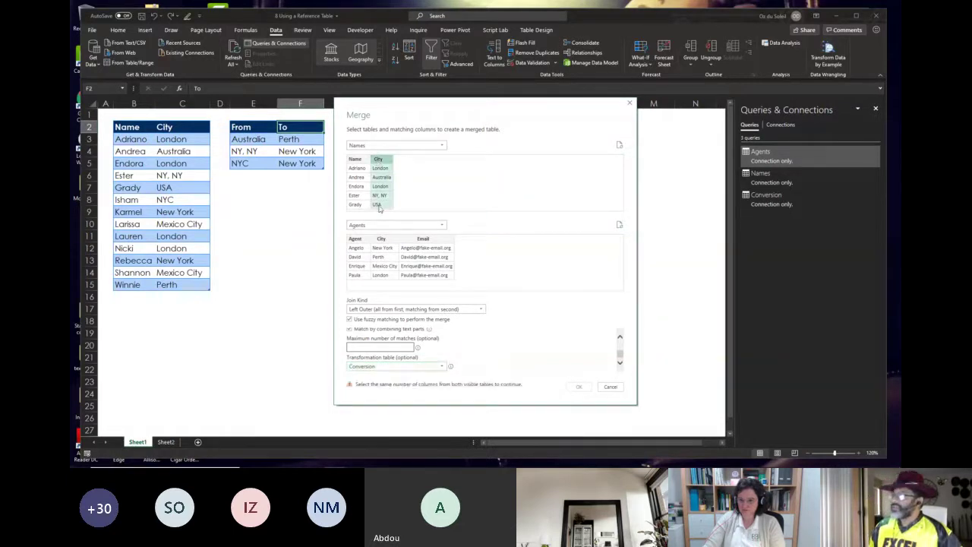
left_click(381, 243)
left_click(579, 387)
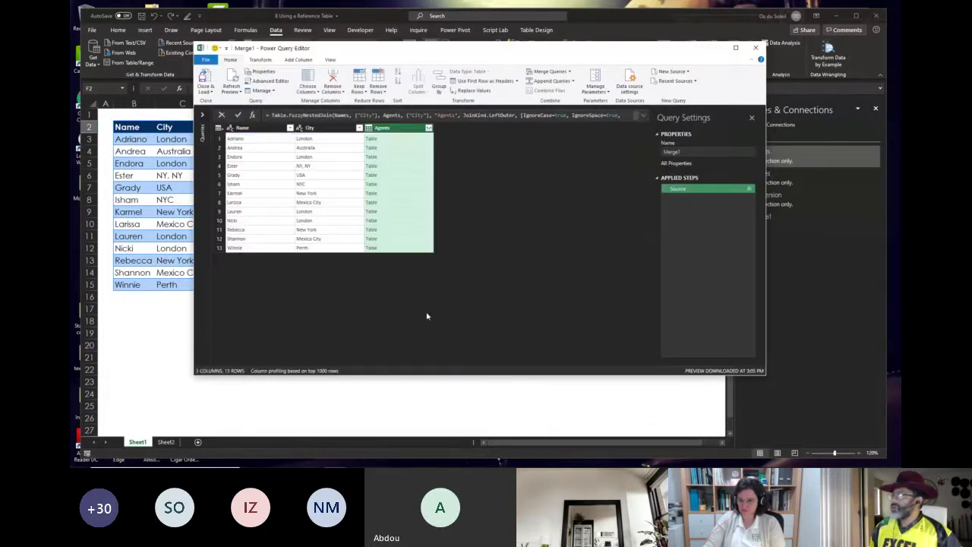
Step: Expand the Agents column into Agent, City and Email without the name prefix, and load the merged query to a new sheet
left_click(428, 129)
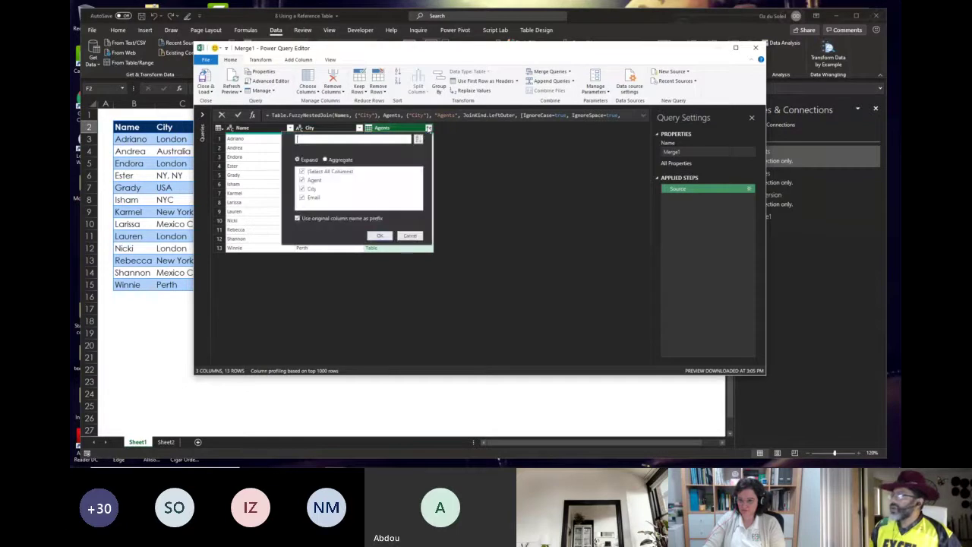
left_click(380, 237)
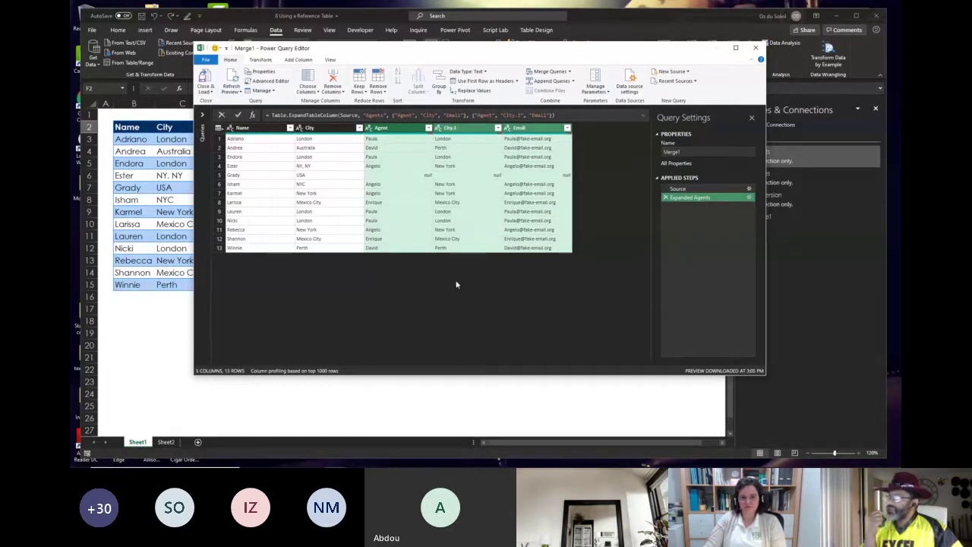
left_click(204, 77)
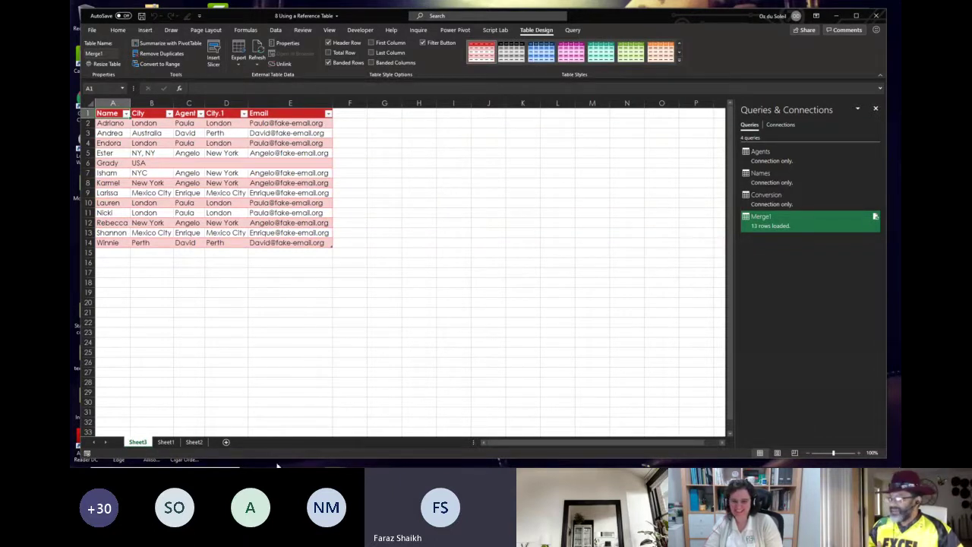
Step: Add a row to the From/To conversion table on Sheet1 that maps USA to New York
mouse_move(280, 460)
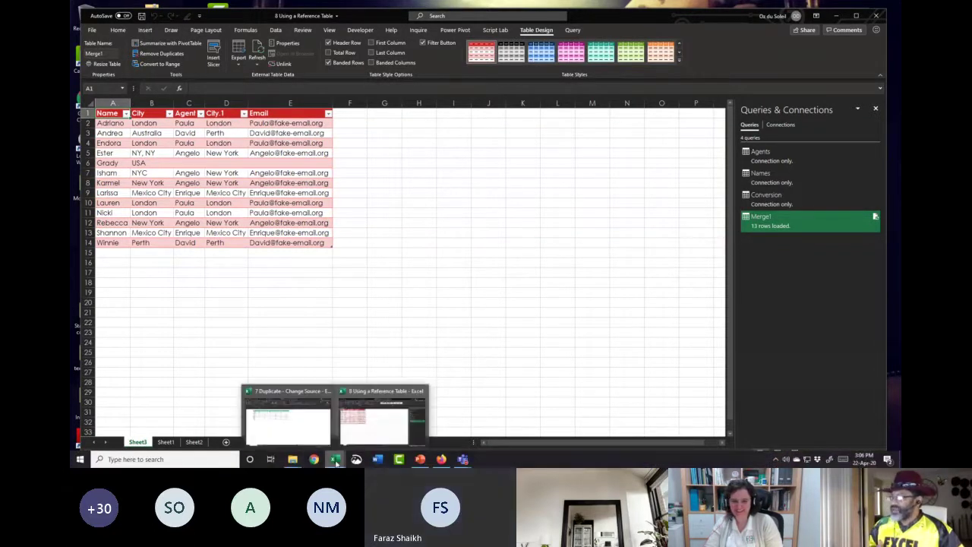
left_click(165, 441)
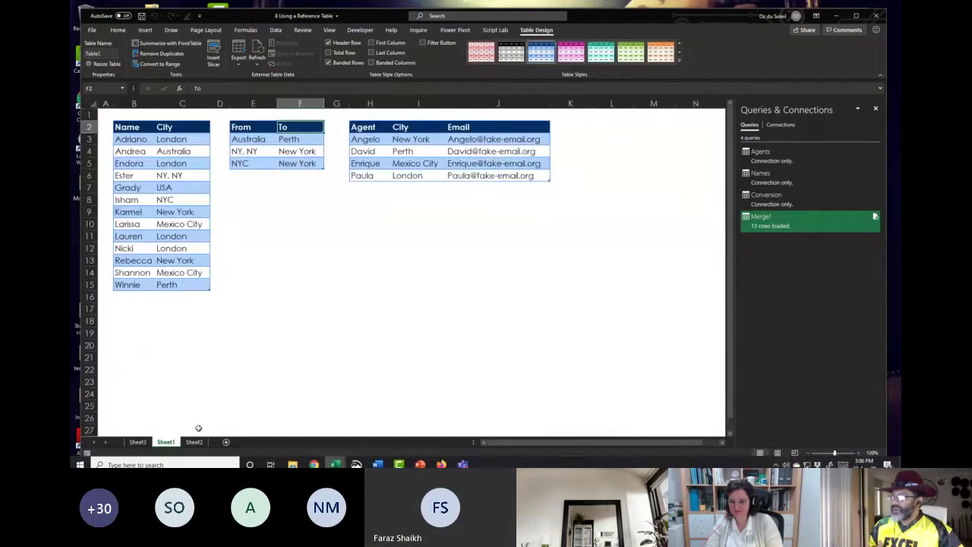
left_click(237, 175)
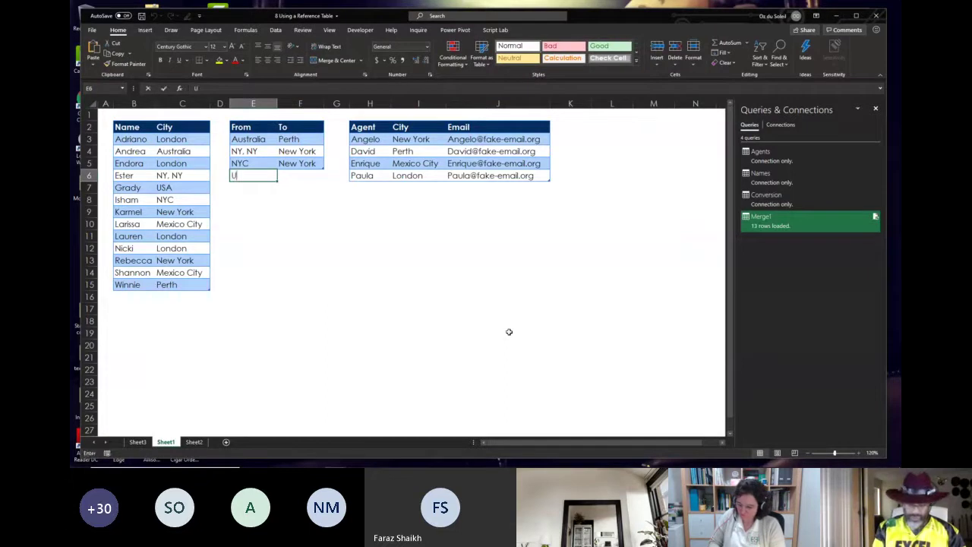
type("USA")
key("Tab")
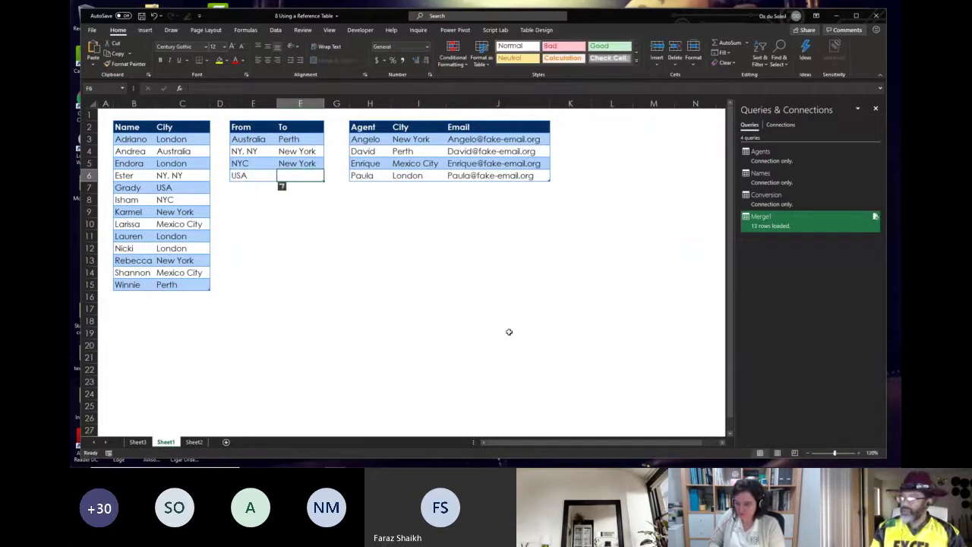
type("New York")
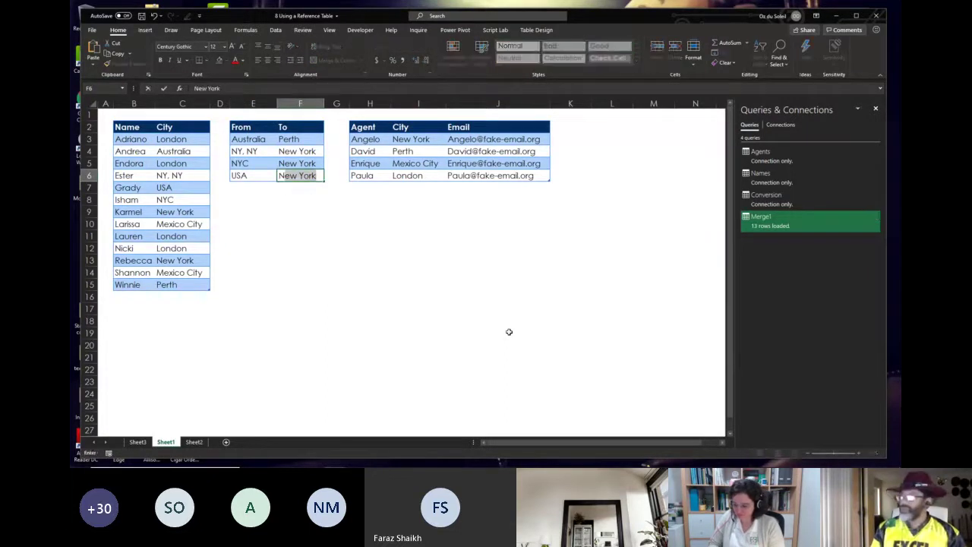
key("Return")
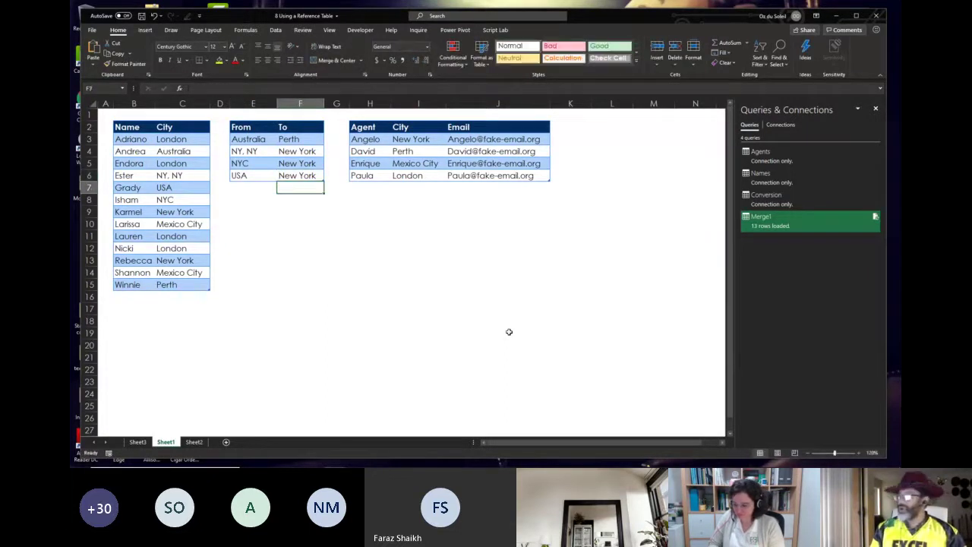
Step: Refresh all queries to update the merged table on Sheet3
left_click(139, 444)
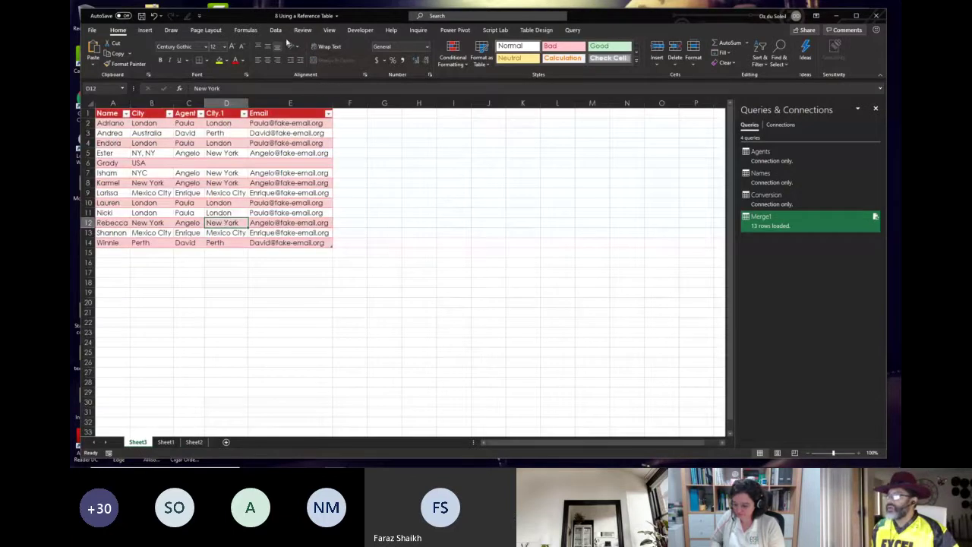
left_click(276, 31)
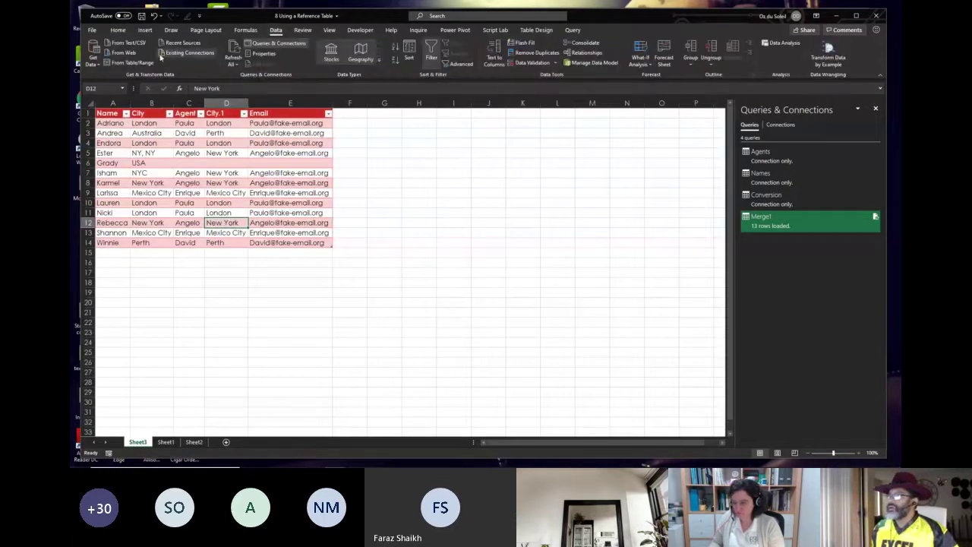
left_click(233, 47)
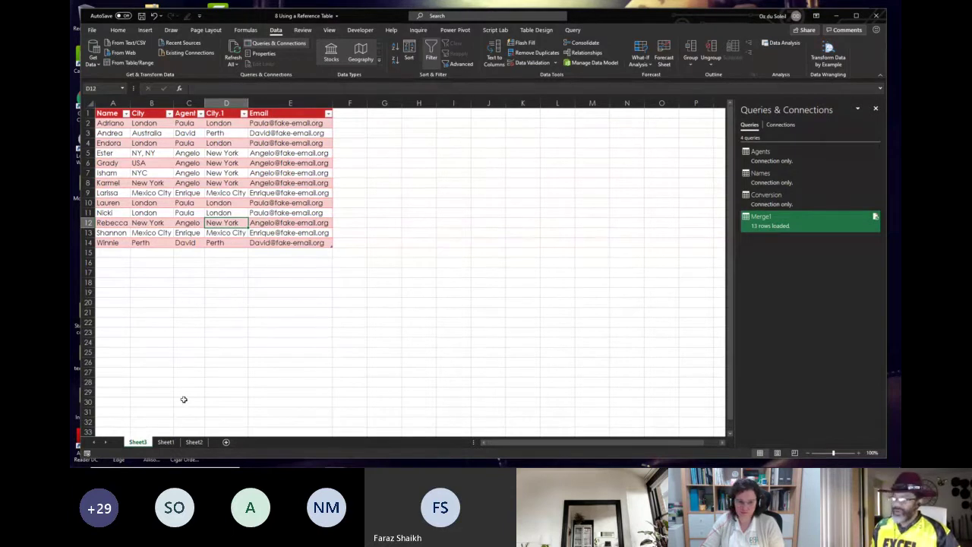
Step: Review the source tables on Sheet1 against the merged table on Sheet3
left_click(192, 442)
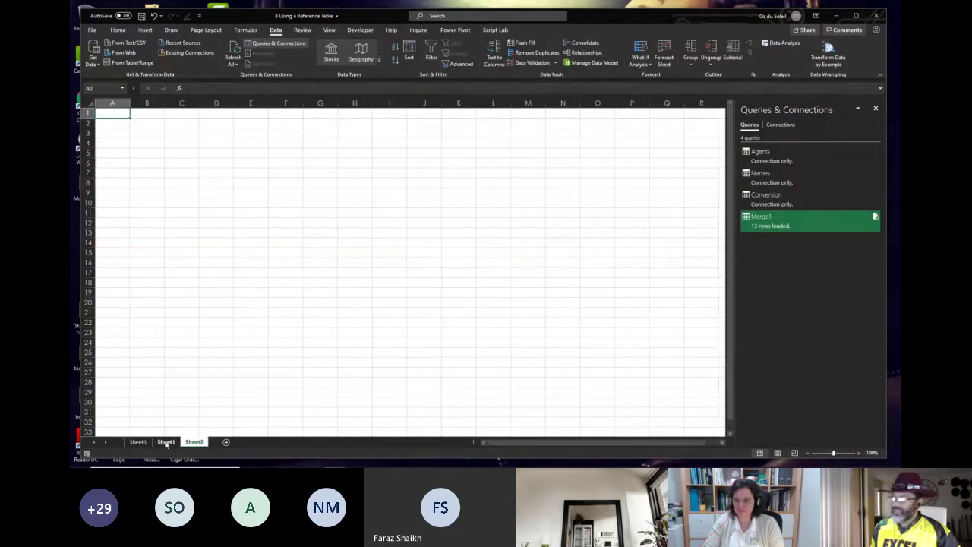
left_click(166, 442)
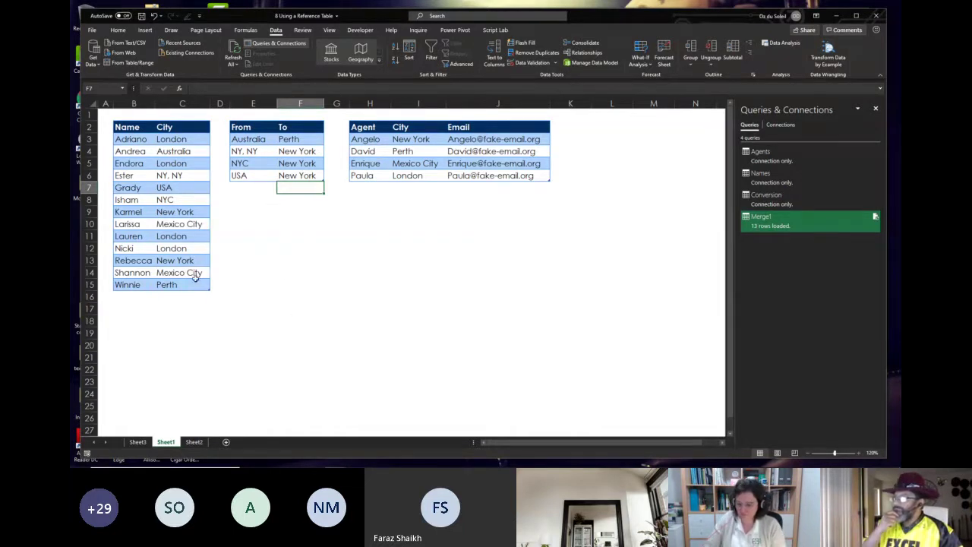
left_click(194, 441)
left_click(138, 441)
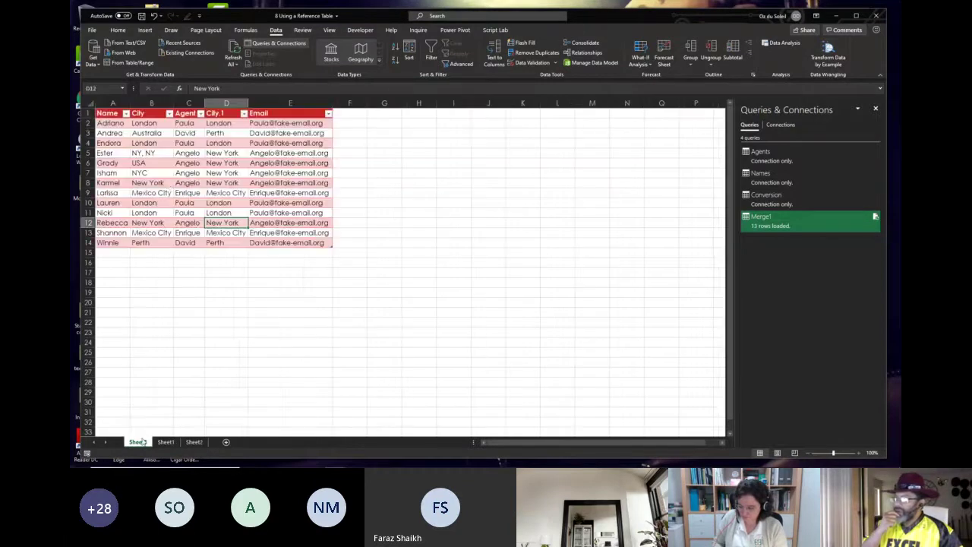
left_click(168, 184)
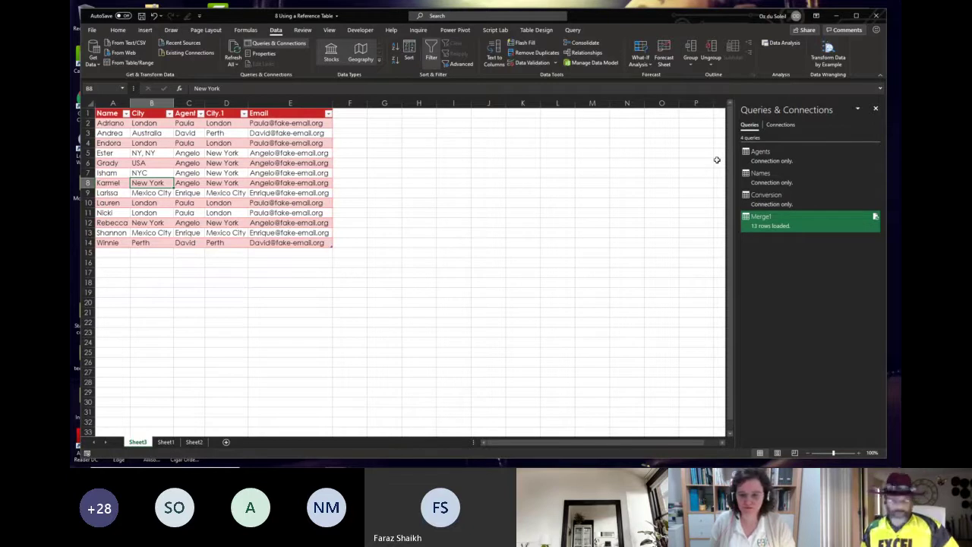
Step: Open the Names query for editing, examine the query dependencies diagram in a widened window, and close the query editor
mouse_move(790, 180)
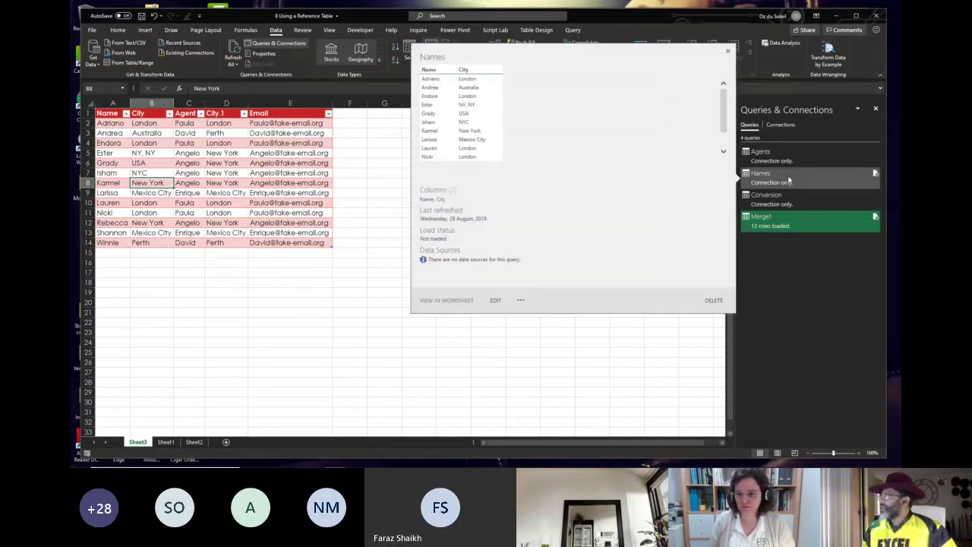
left_click(495, 301)
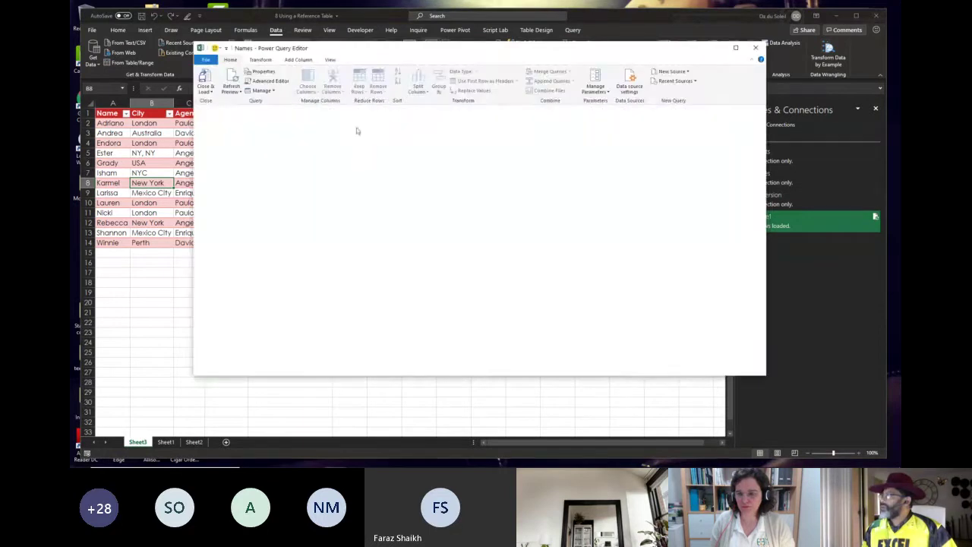
left_click(330, 60)
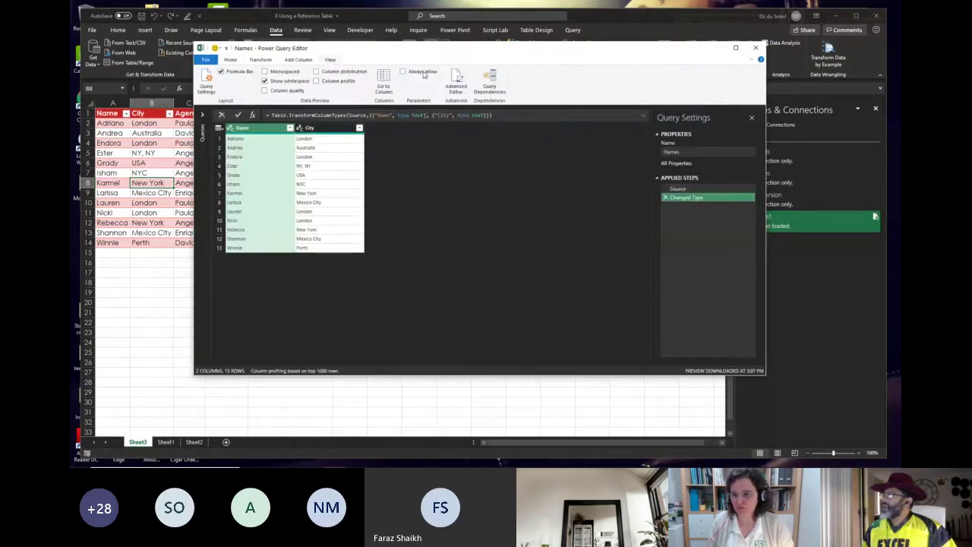
left_click(490, 80)
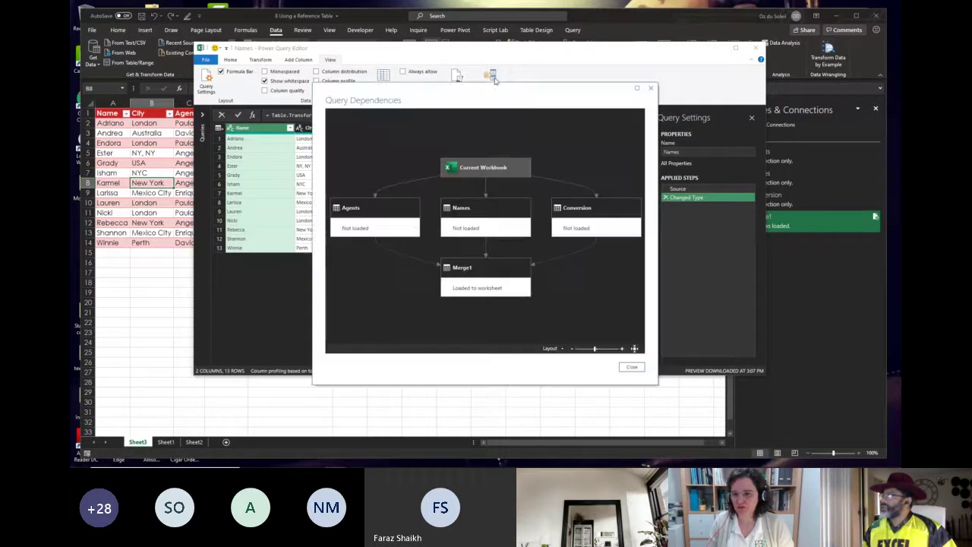
left_click_drag(492, 92, 439, 56)
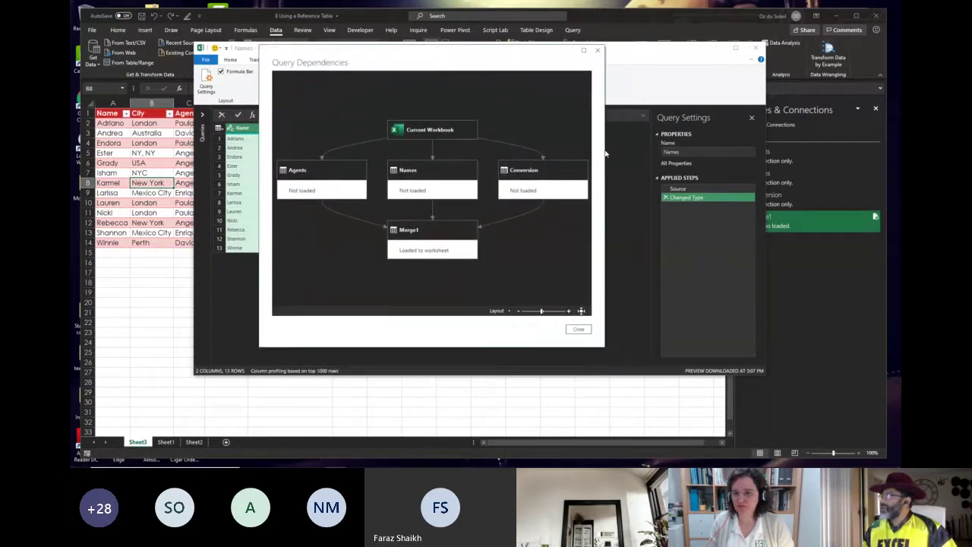
left_click_drag(604, 155, 714, 162)
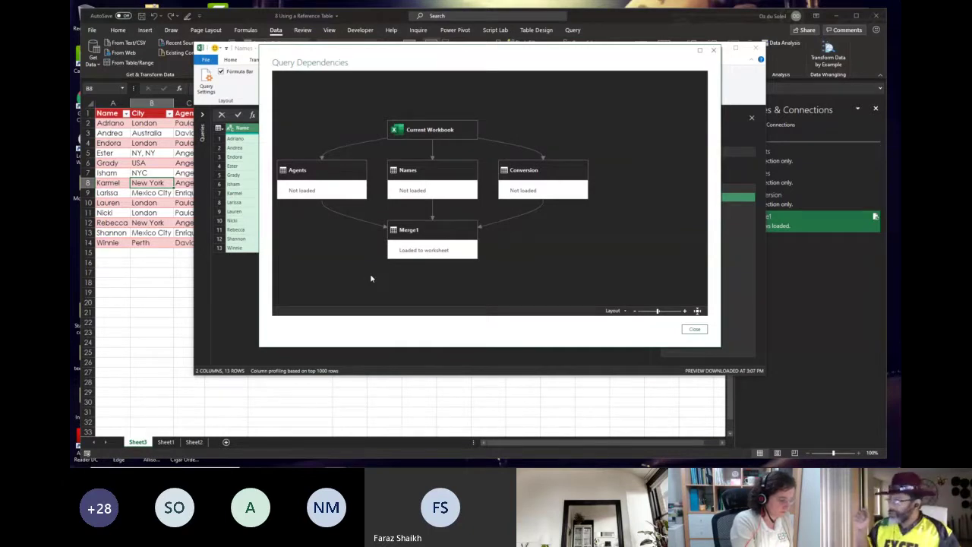
left_click(694, 331)
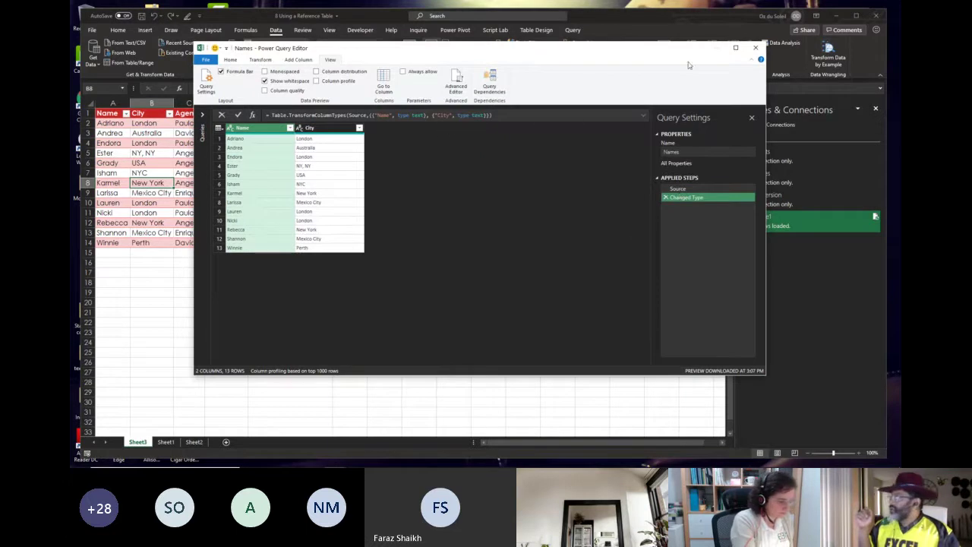
left_click(756, 47)
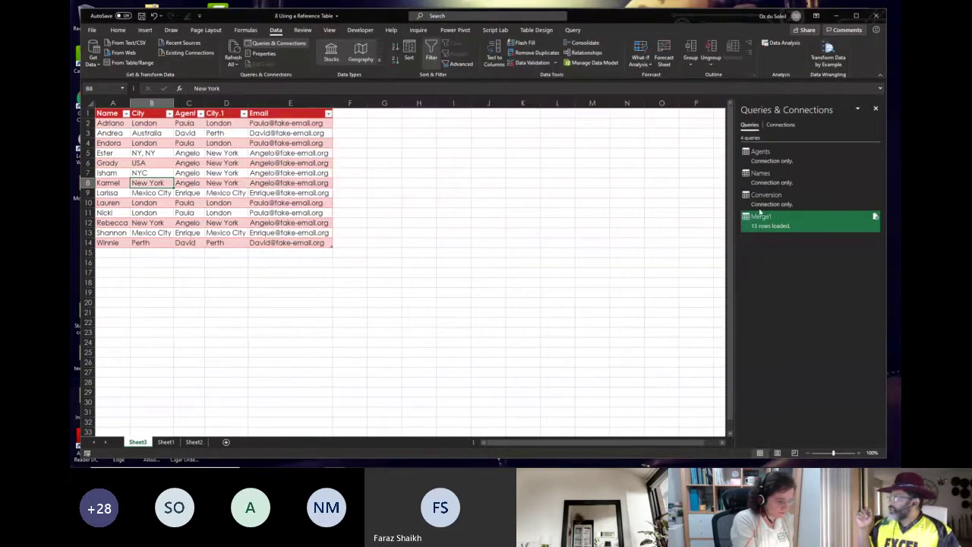